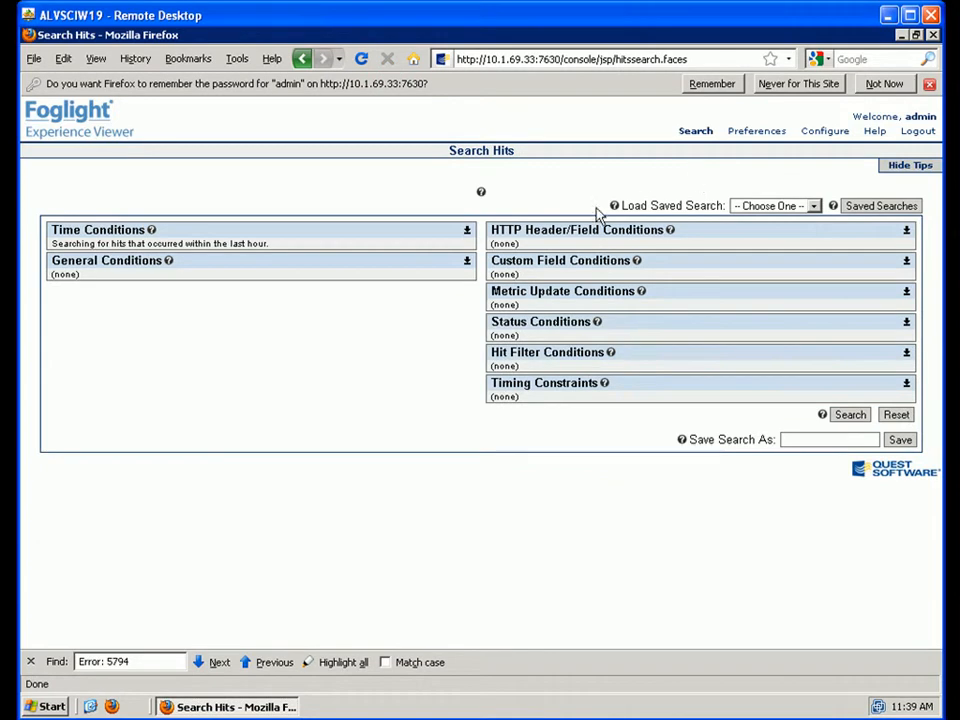
- Search hits with the General Conditions path set to /ExceptionPage.aspx, found via 'exceptionpage'
{"action": "left_click", "coordinate": [467, 262]}
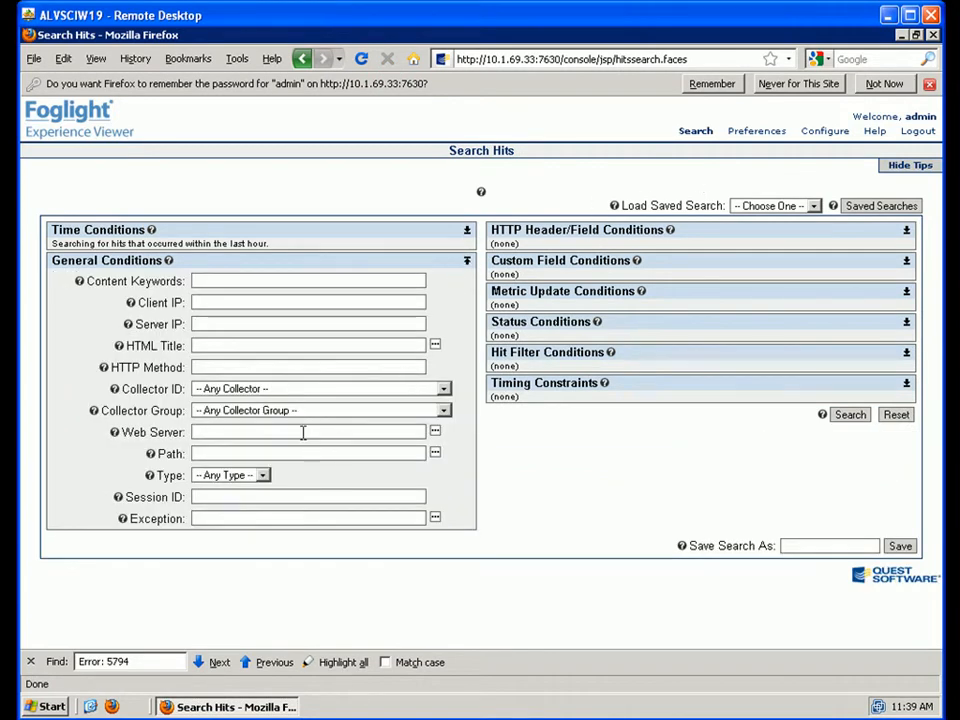
{"action": "left_click", "coordinate": [435, 454]}
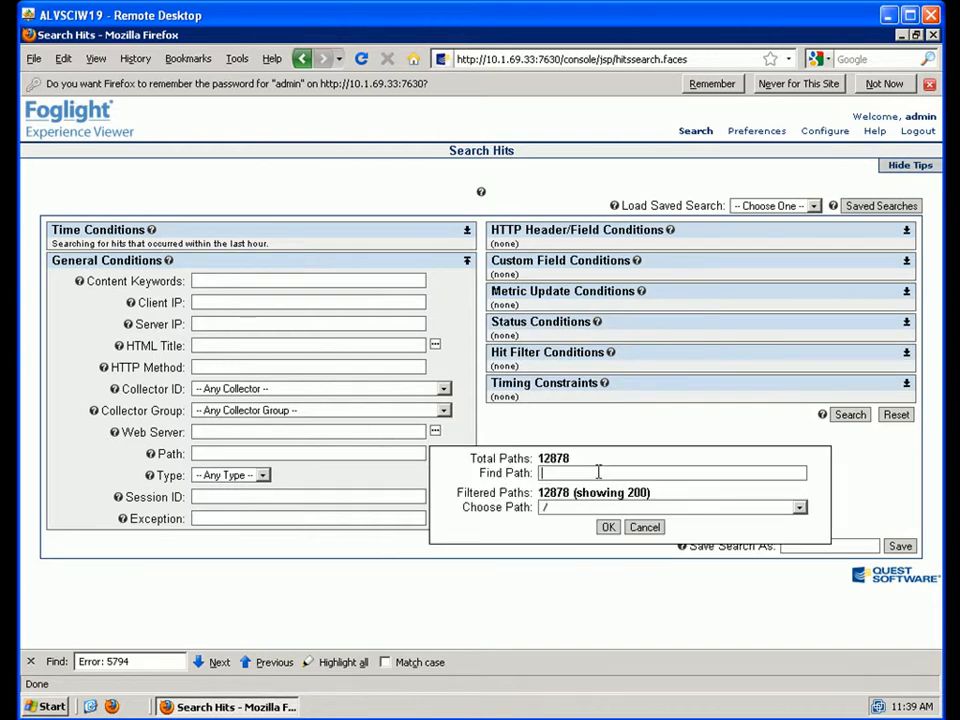
{"action": "type", "text": "e"}
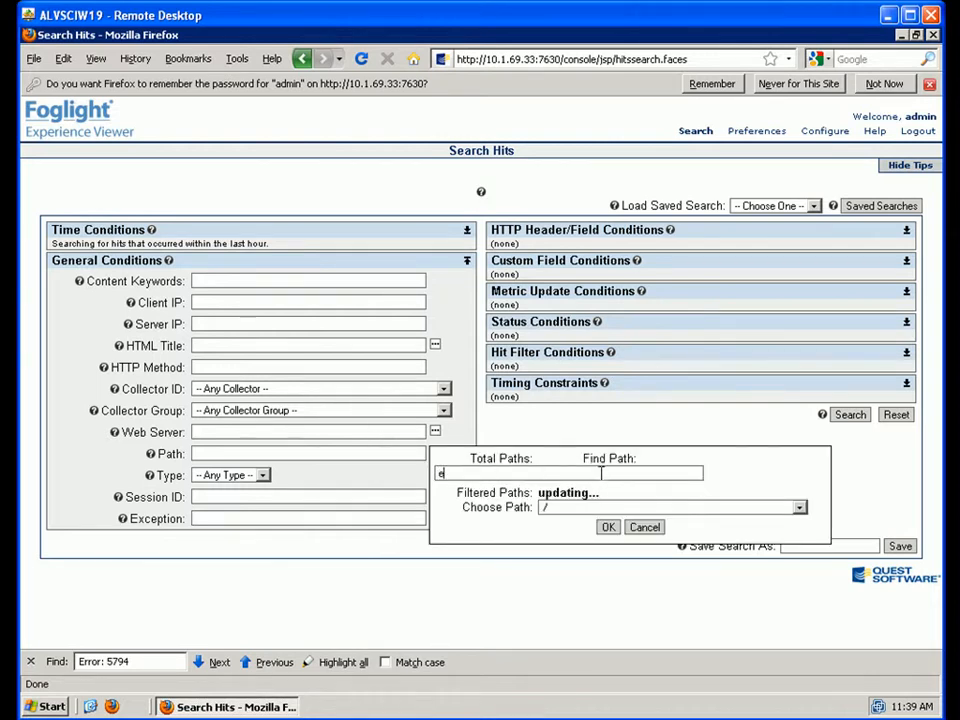
{"action": "type", "text": "xceptionpage"}
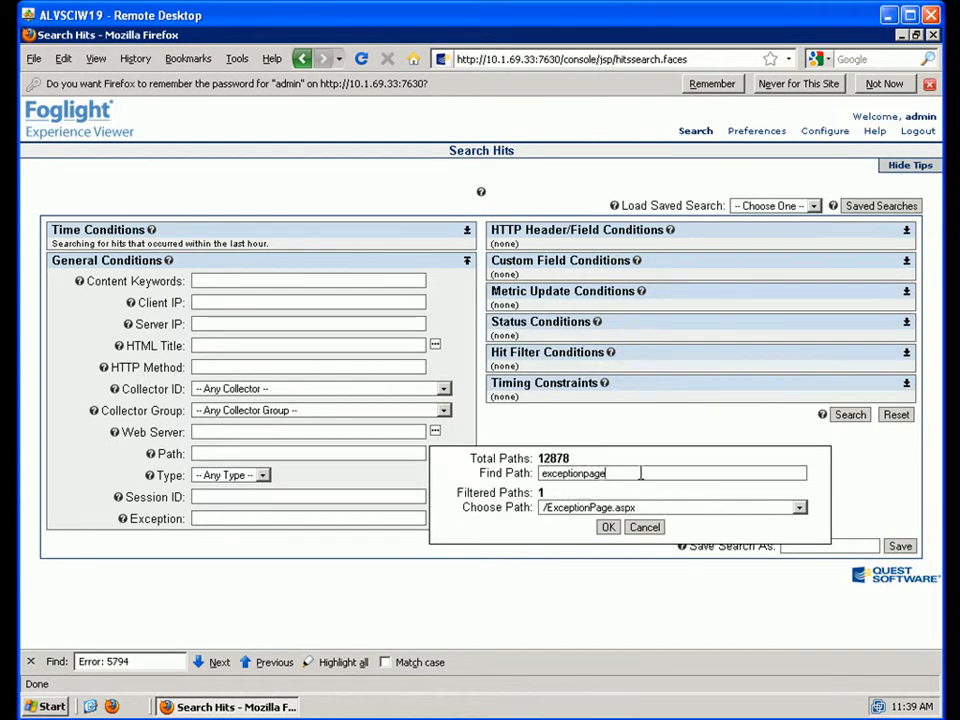
{"action": "left_click", "coordinate": [743, 516]}
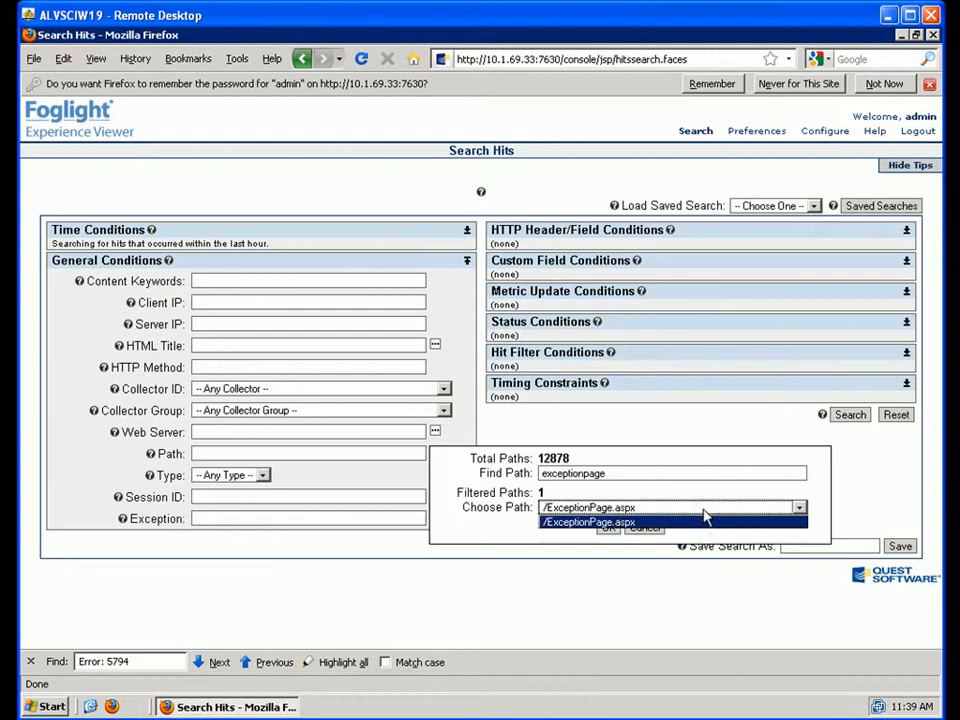
{"action": "left_click", "coordinate": [608, 520]}
{"action": "left_click", "coordinate": [608, 528]}
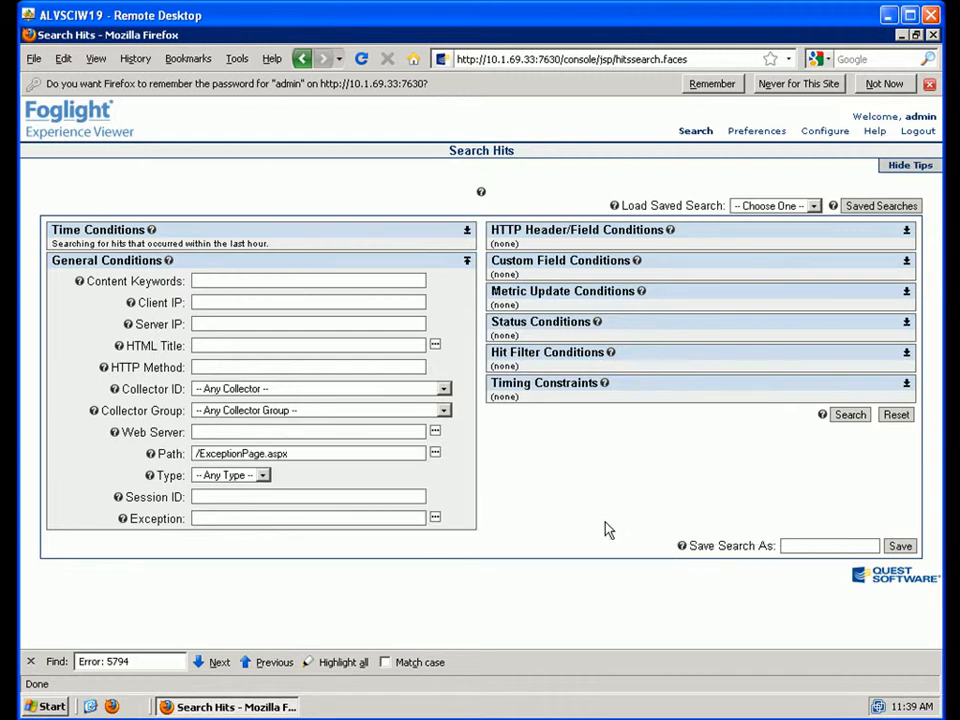
{"action": "left_click", "coordinate": [849, 418]}
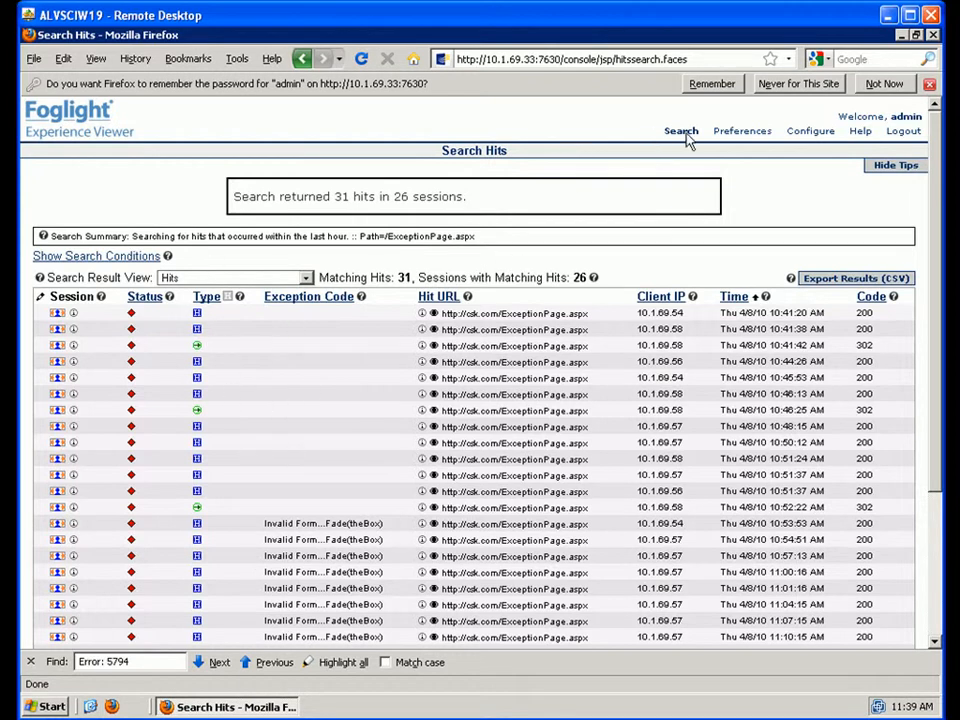
- Open the first ExceptionPage.aspx result's session in Session Explorer
{"action": "mouse_move", "coordinate": [688, 138]}
{"action": "left_click", "coordinate": [57, 314]}
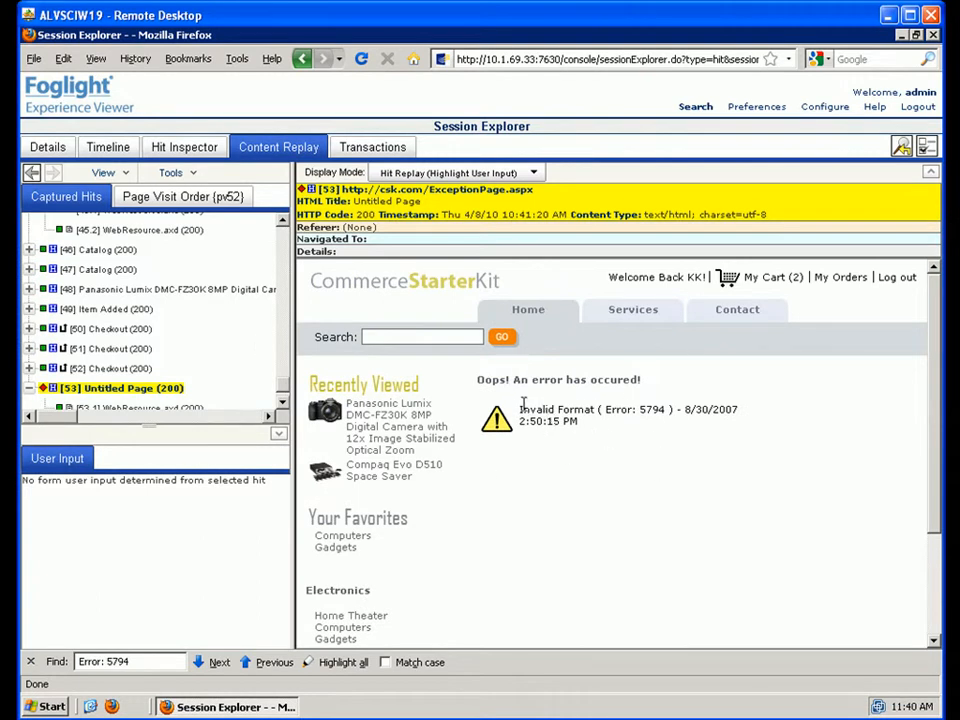
- Select the 'Invalid Format ( Error: 5794 )' message text on the replayed page
{"action": "left_click_drag", "start_coordinate": [519, 410], "coordinate": [706, 422]}
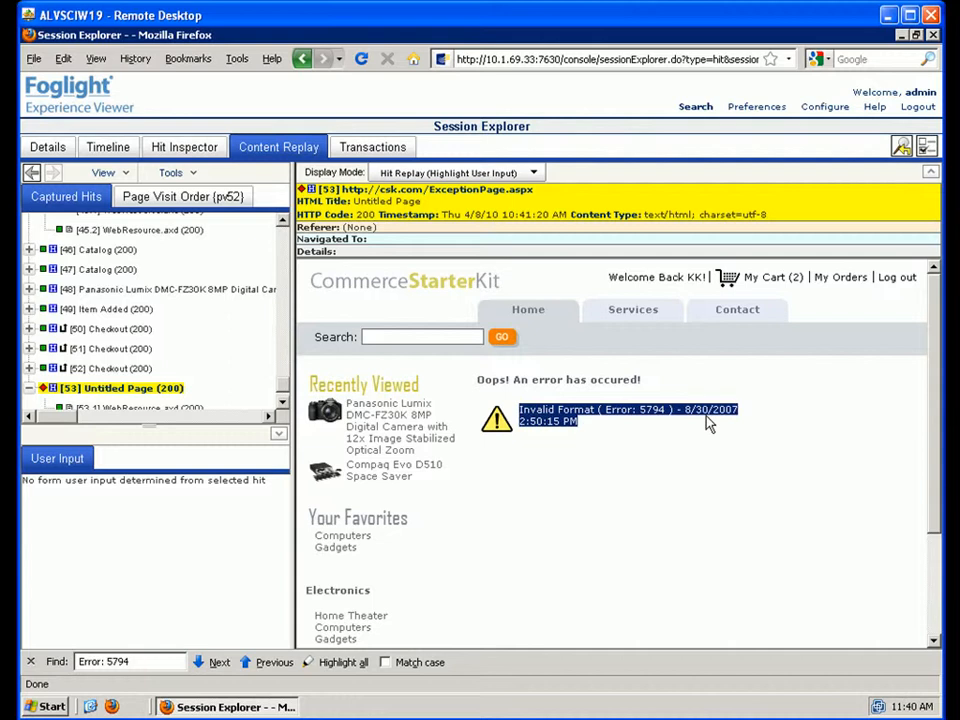
{"action": "left_click", "coordinate": [585, 437]}
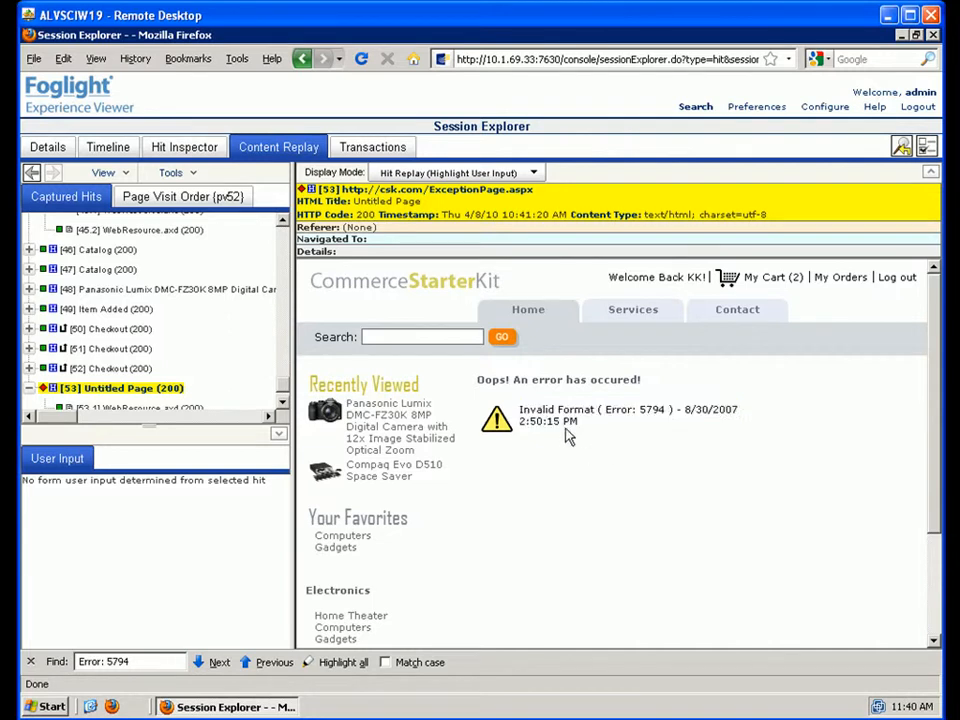
{"action": "left_click_drag", "start_coordinate": [519, 410], "coordinate": [674, 405]}
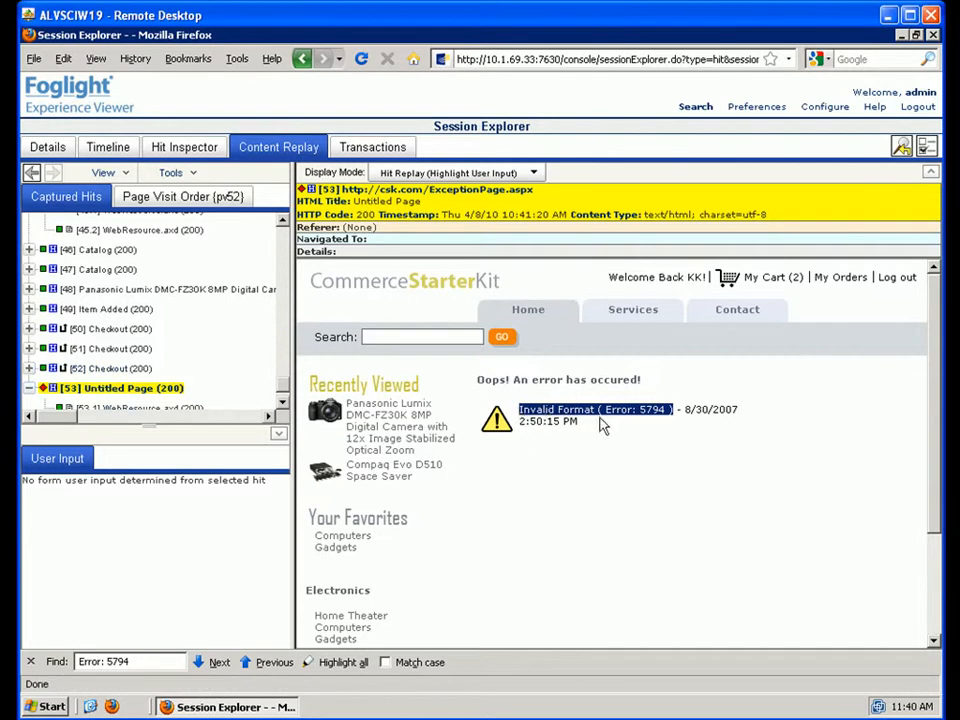
- Switch Display Mode to Hit Source and jump to the 'Error: 5794' match
{"action": "left_click", "coordinate": [450, 174]}
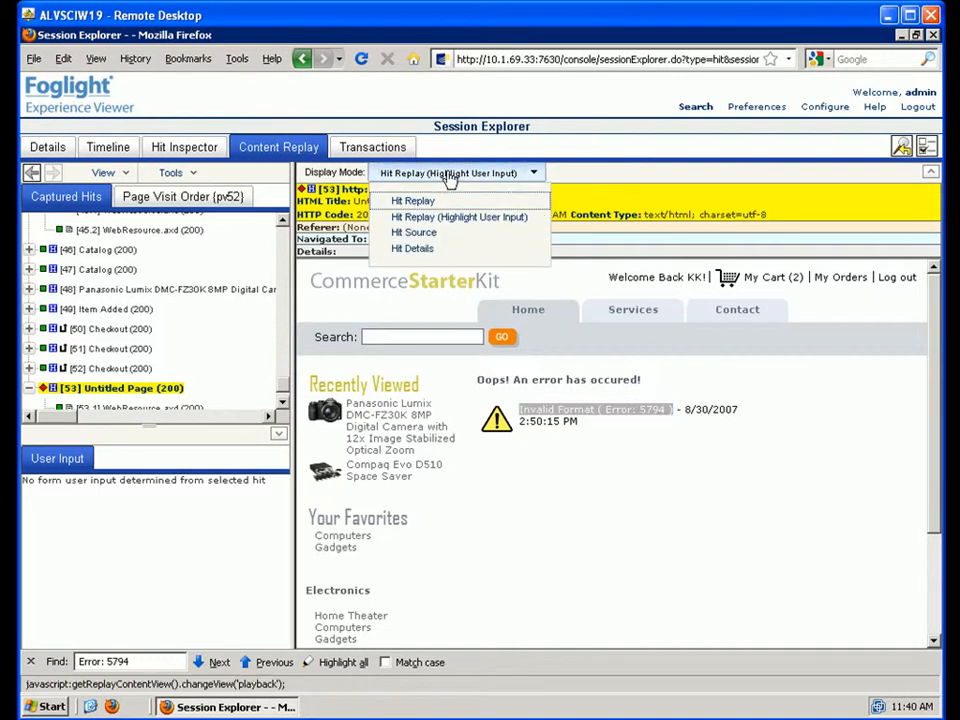
{"action": "left_click", "coordinate": [428, 235]}
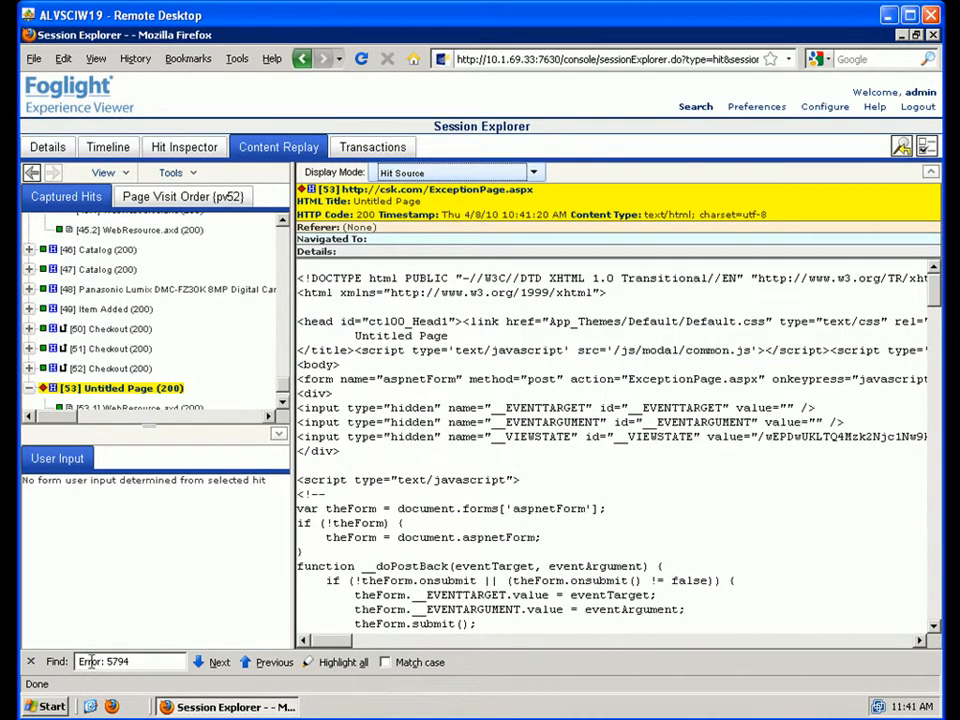
{"action": "left_click", "coordinate": [215, 663]}
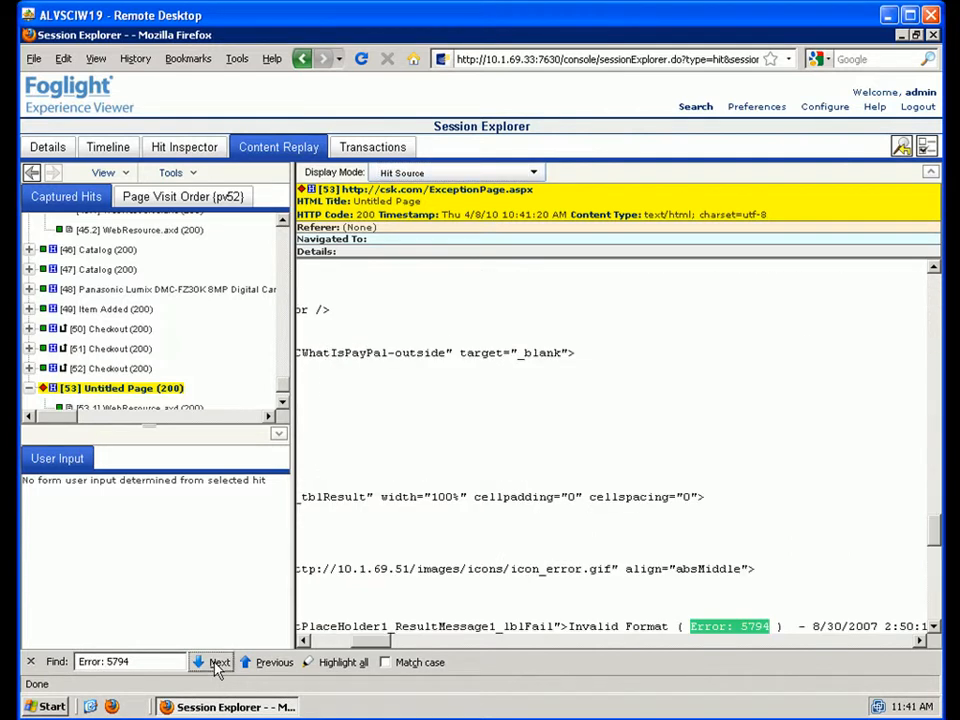
{"action": "scroll", "coordinate": [935, 545], "scroll_direction": "down", "scroll_amount": 5}
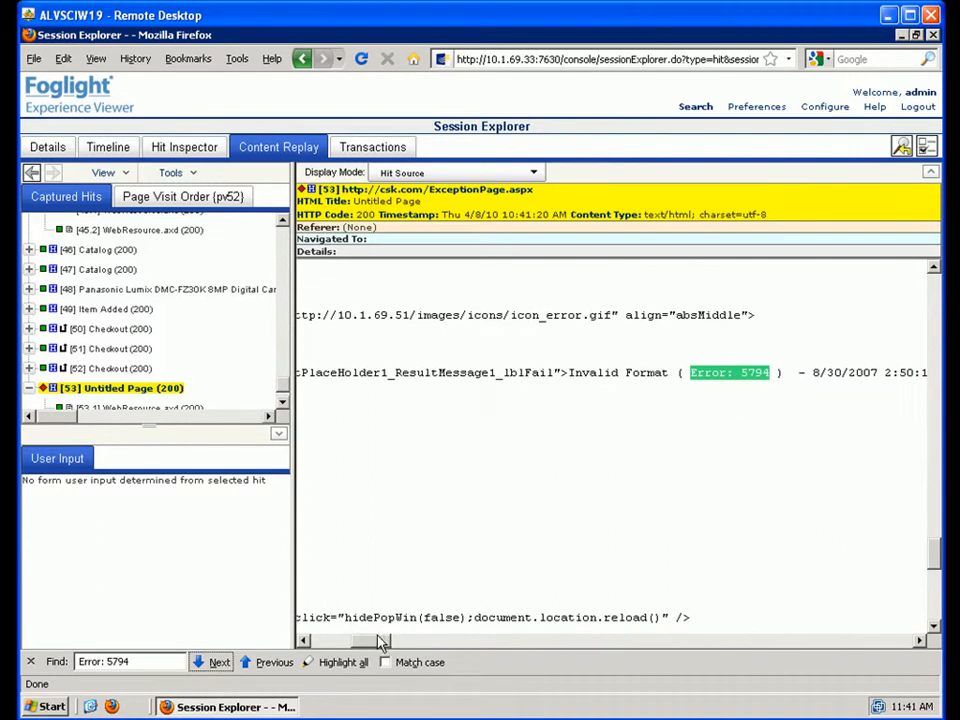
- Select the errorbox table markup around the error span and copy it
{"action": "left_click_drag", "start_coordinate": [381, 643], "coordinate": [313, 642]}
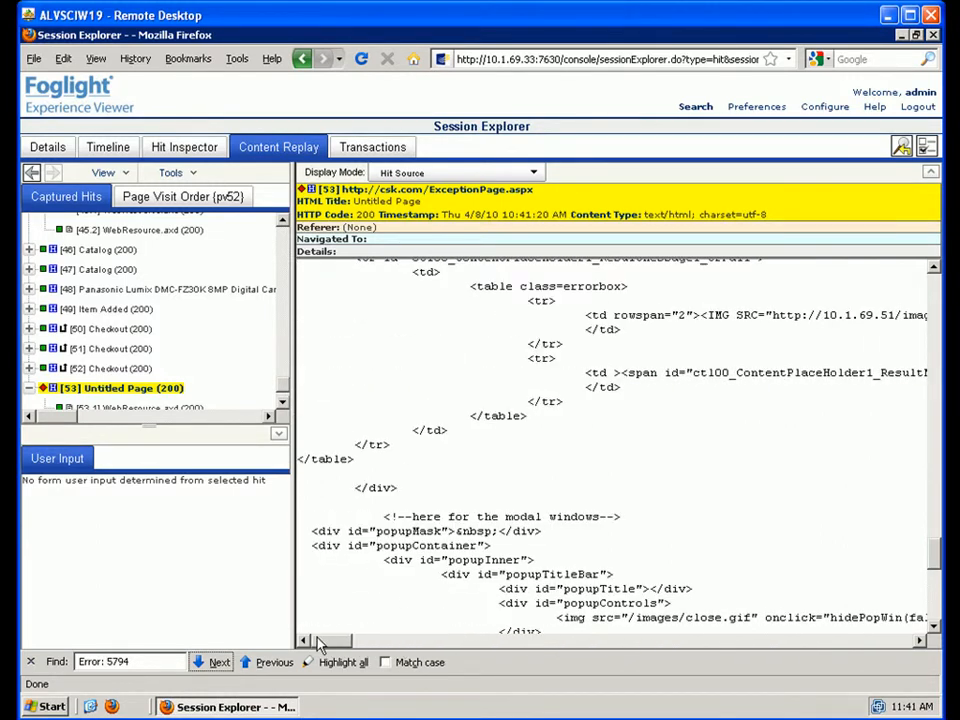
{"action": "left_click", "coordinate": [933, 268]}
{"action": "left_click", "coordinate": [933, 268]}
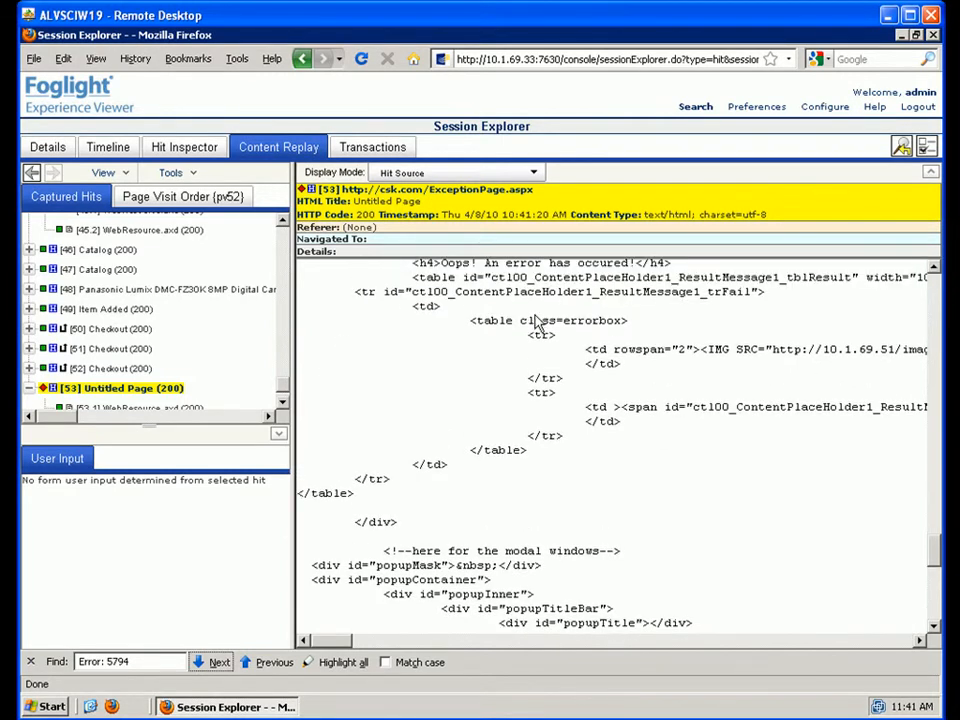
{"action": "left_click_drag", "start_coordinate": [355, 291], "coordinate": [392, 482]}
{"action": "left_click_drag", "start_coordinate": [529, 541], "coordinate": [729, 634]}
{"action": "right_click", "coordinate": [423, 413]}
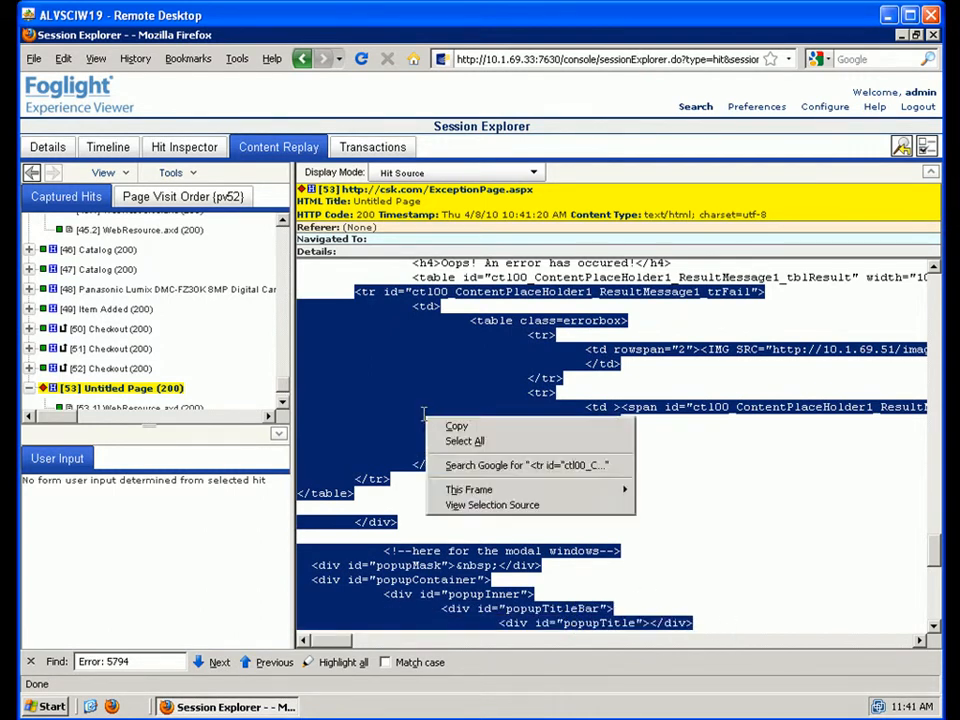
{"action": "left_click", "coordinate": [478, 430]}
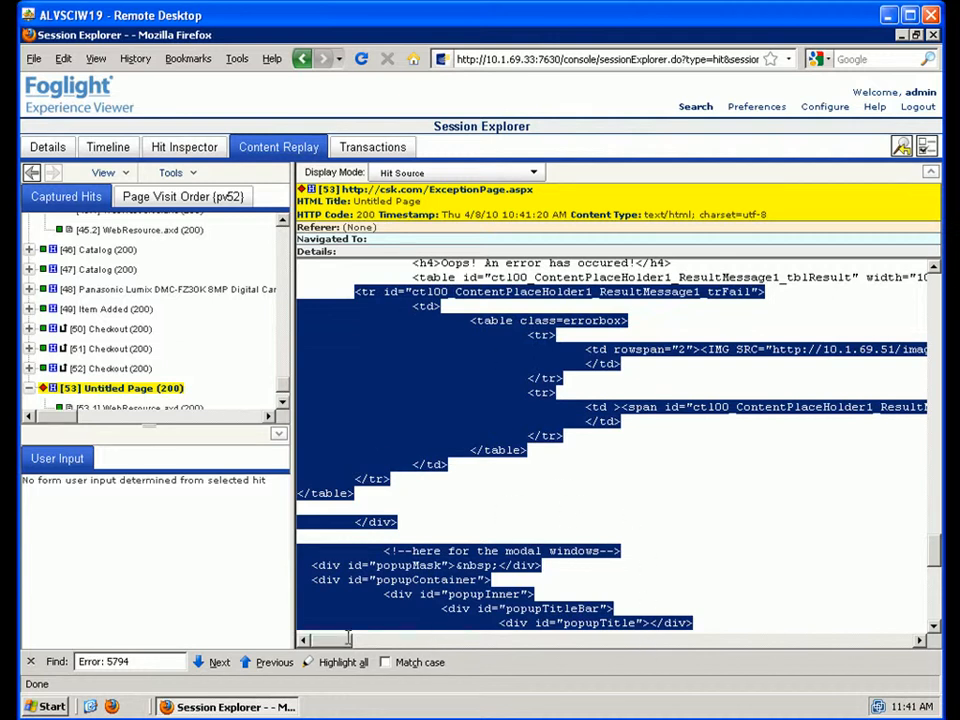
{"action": "mouse_move", "coordinate": [345, 640]}
{"action": "left_mouse_down"}
{"action": "mouse_move", "coordinate": [441, 641]}
{"action": "mouse_move", "coordinate": [337, 641]}
{"action": "left_mouse_up"}
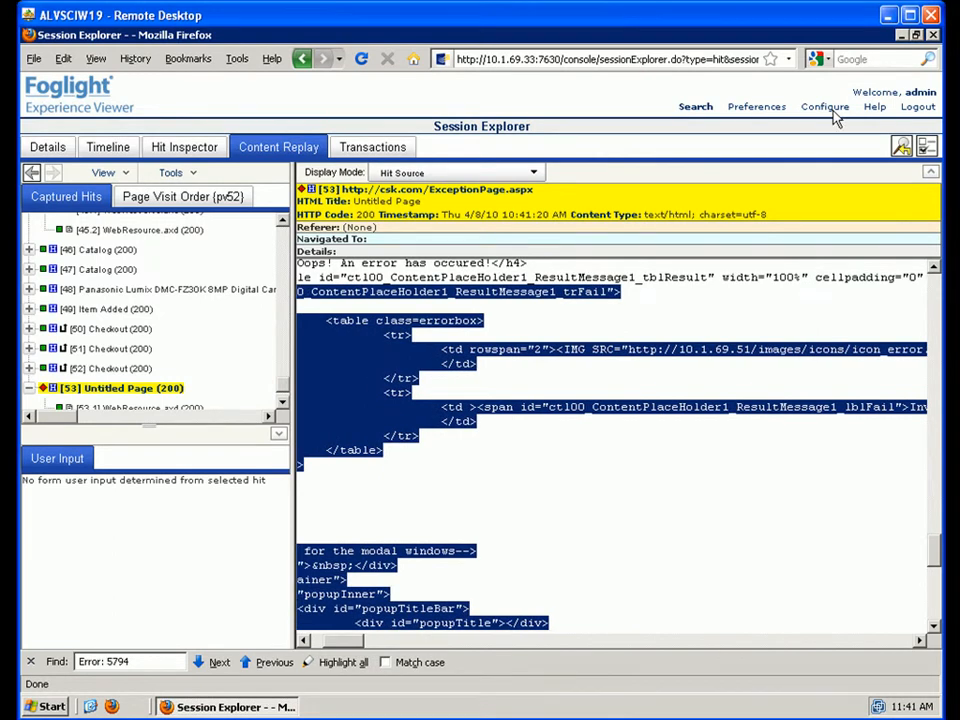
- Under Configure > Hit Analysis > Hit Filters, create a new hit filter
{"action": "left_click", "coordinate": [833, 112]}
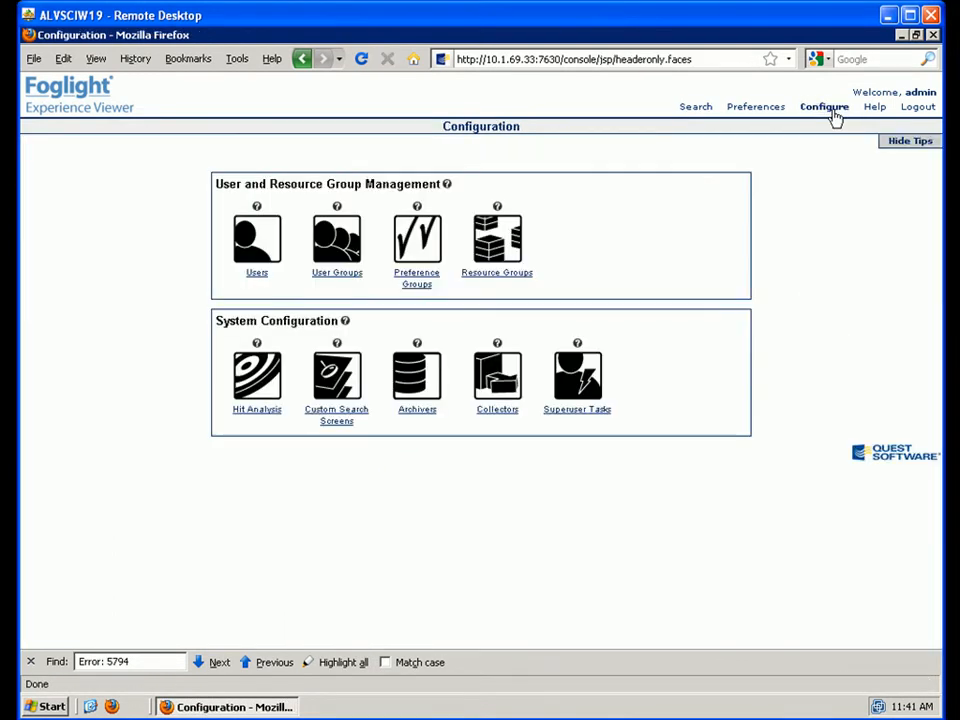
{"action": "left_click", "coordinate": [257, 412]}
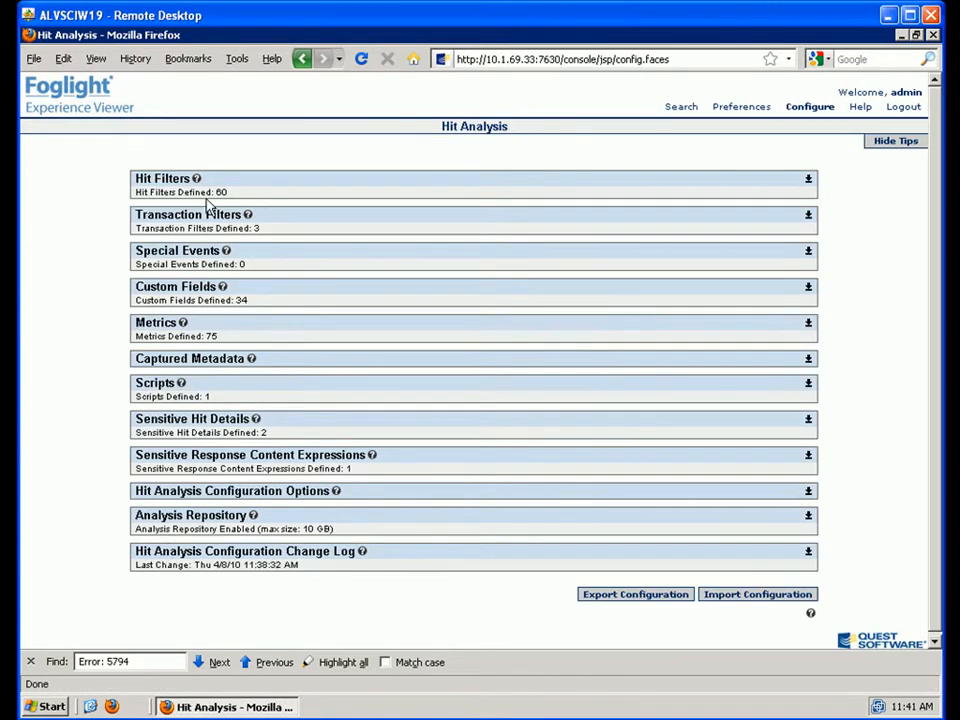
{"action": "left_click", "coordinate": [809, 182]}
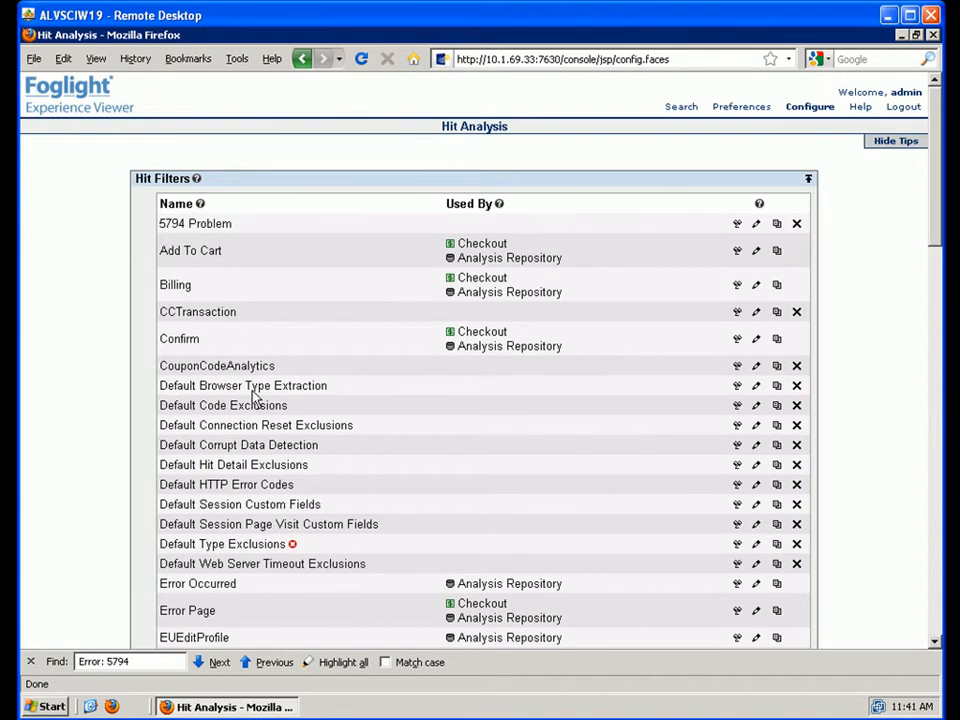
{"action": "scroll", "coordinate": [253, 397], "scroll_direction": "down", "scroll_amount": 5}
{"action": "scroll", "coordinate": [253, 400], "scroll_direction": "down", "scroll_amount": 15}
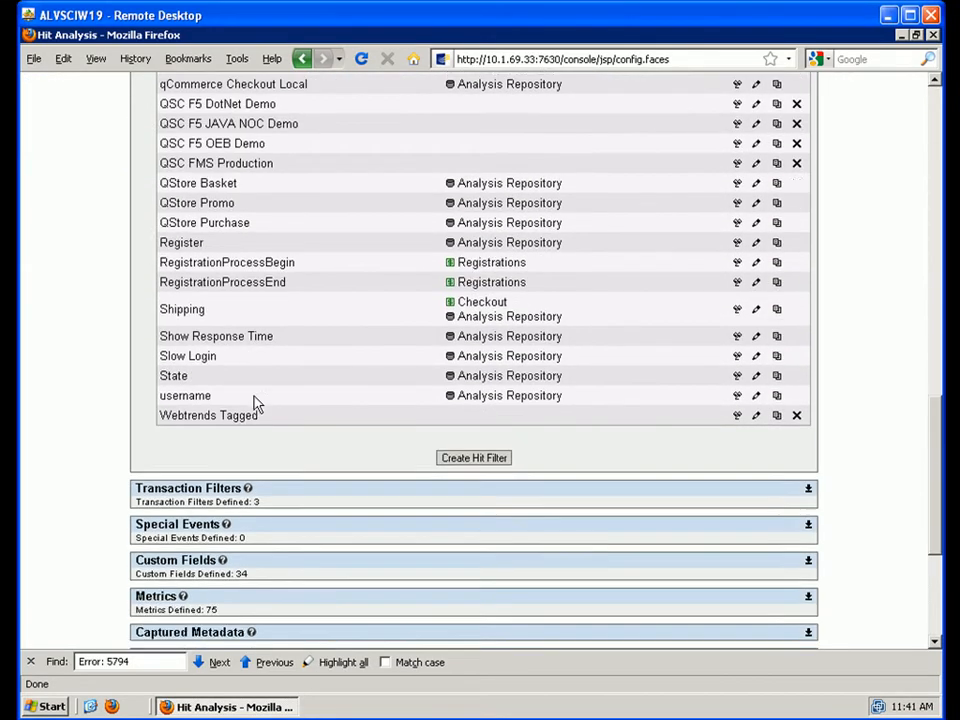
{"action": "scroll", "coordinate": [253, 403], "scroll_direction": "down", "scroll_amount": 3}
{"action": "left_click", "coordinate": [475, 303]}
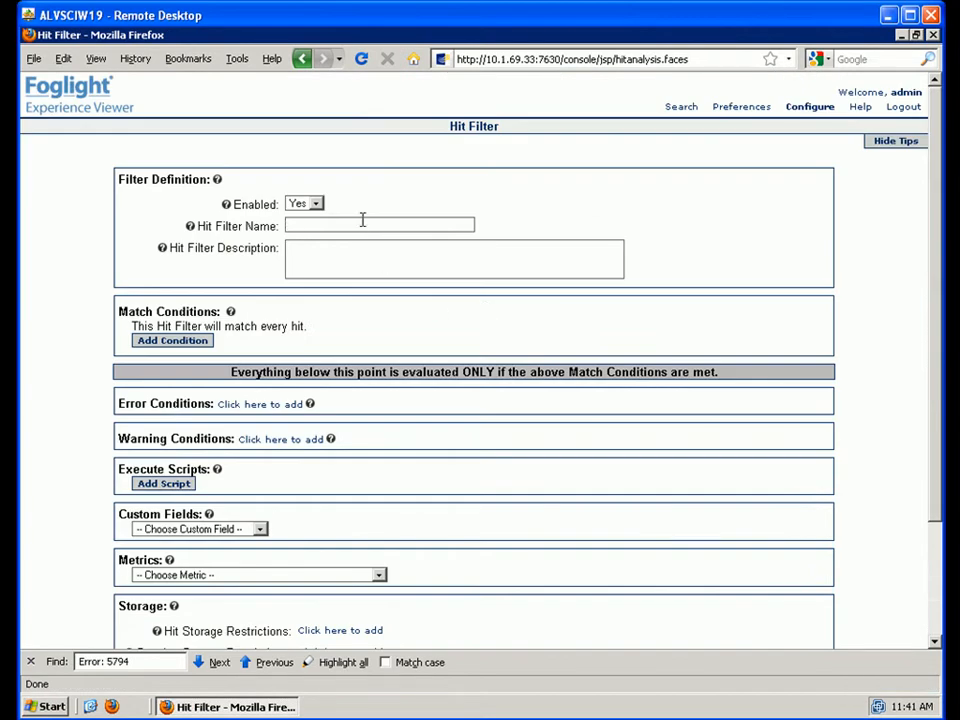
- Name the filter ExceptionPage and add a first match condition on Request Path
{"action": "left_click", "coordinate": [363, 224]}
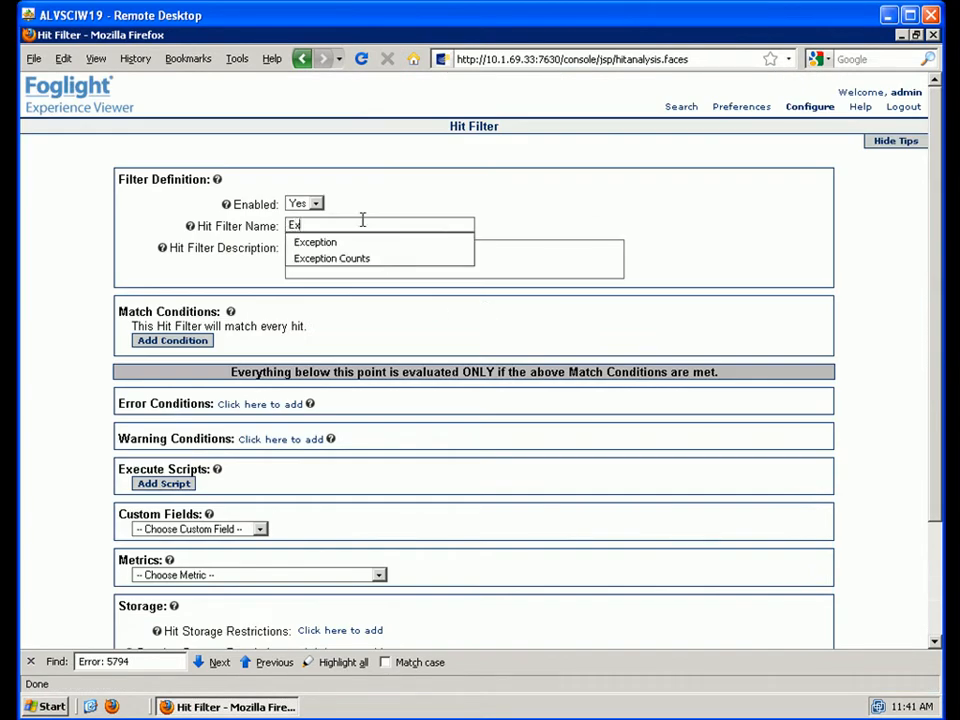
{"action": "type", "text": "ExceptionPage"}
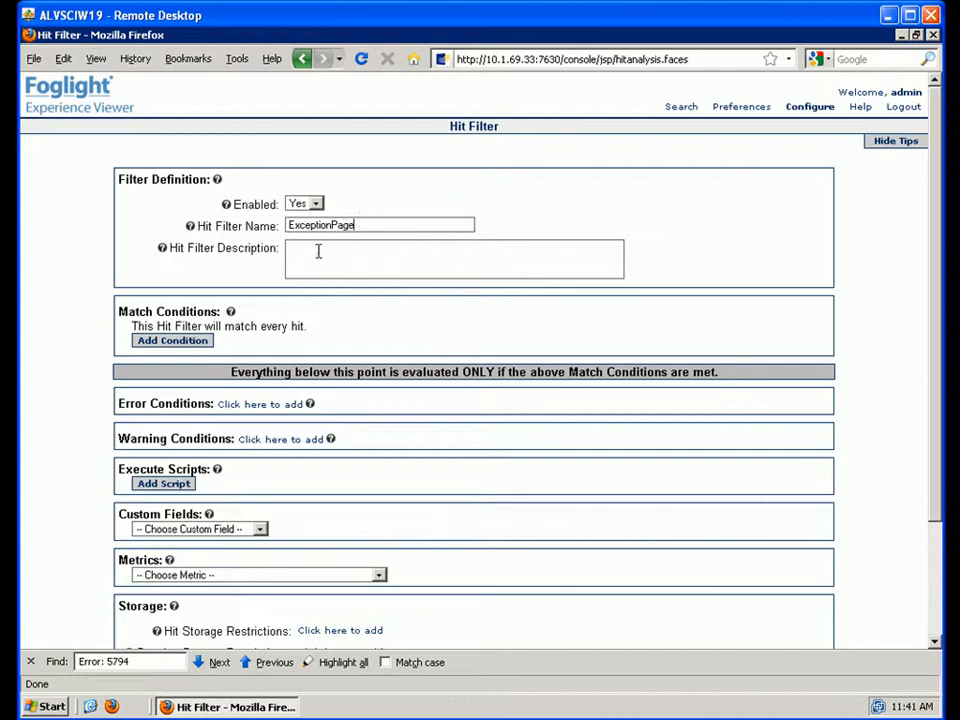
{"action": "left_click", "coordinate": [198, 341]}
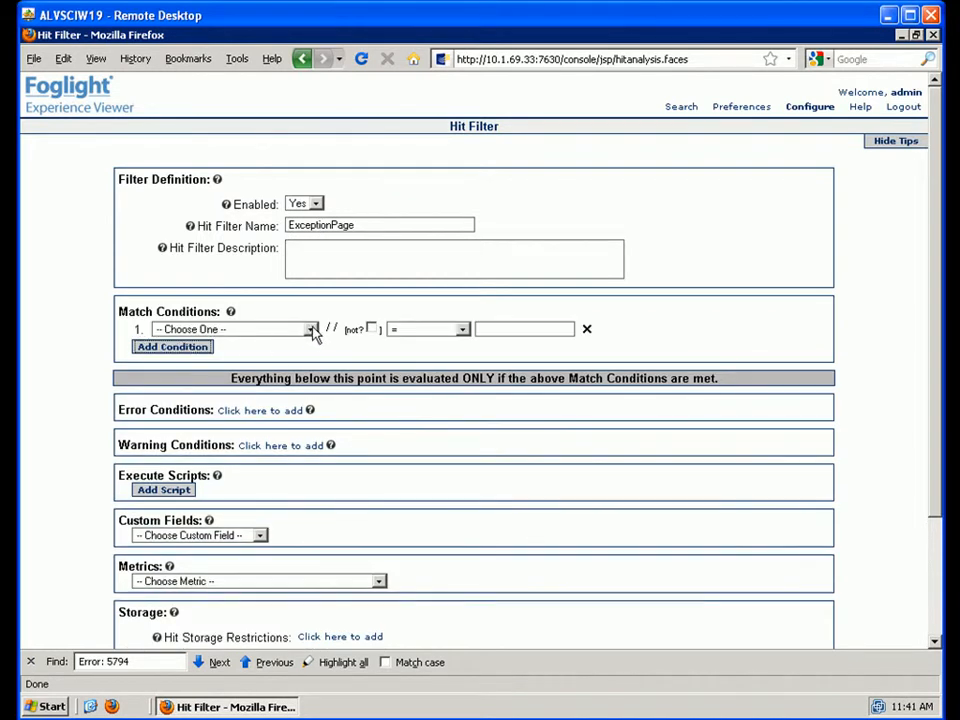
{"action": "left_click", "coordinate": [311, 329]}
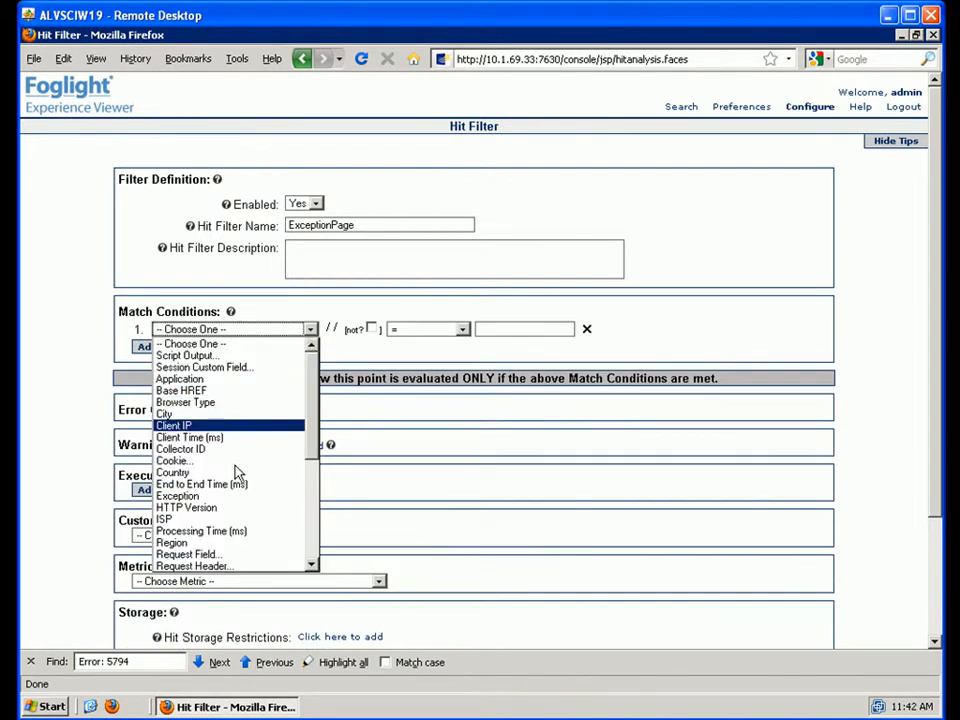
{"action": "left_click_drag", "start_coordinate": [315, 439], "coordinate": [312, 479]}
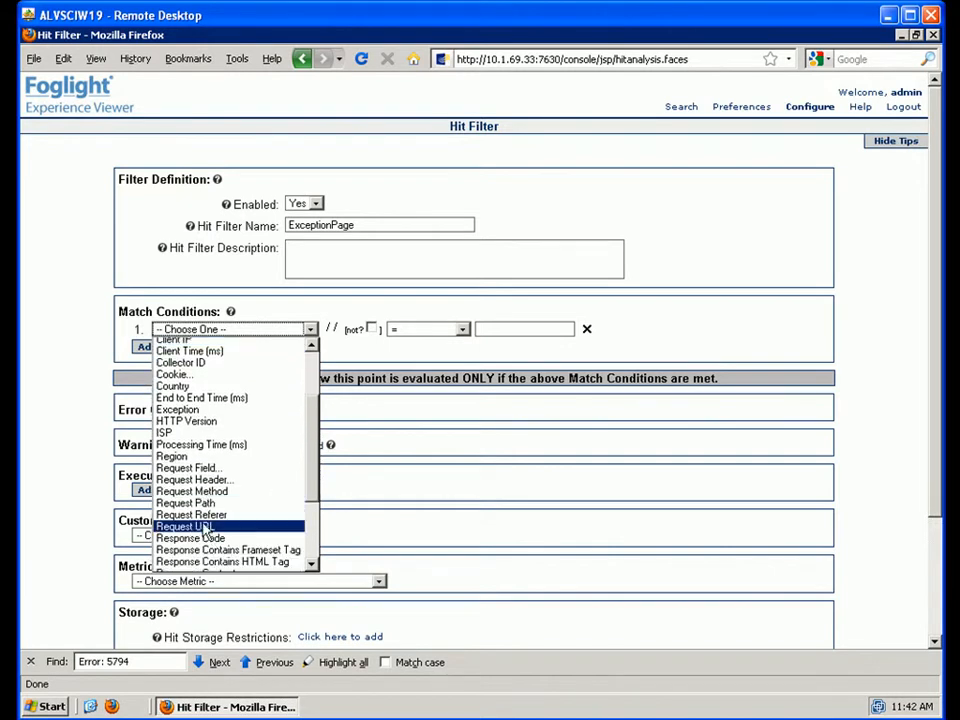
{"action": "left_click", "coordinate": [205, 527]}
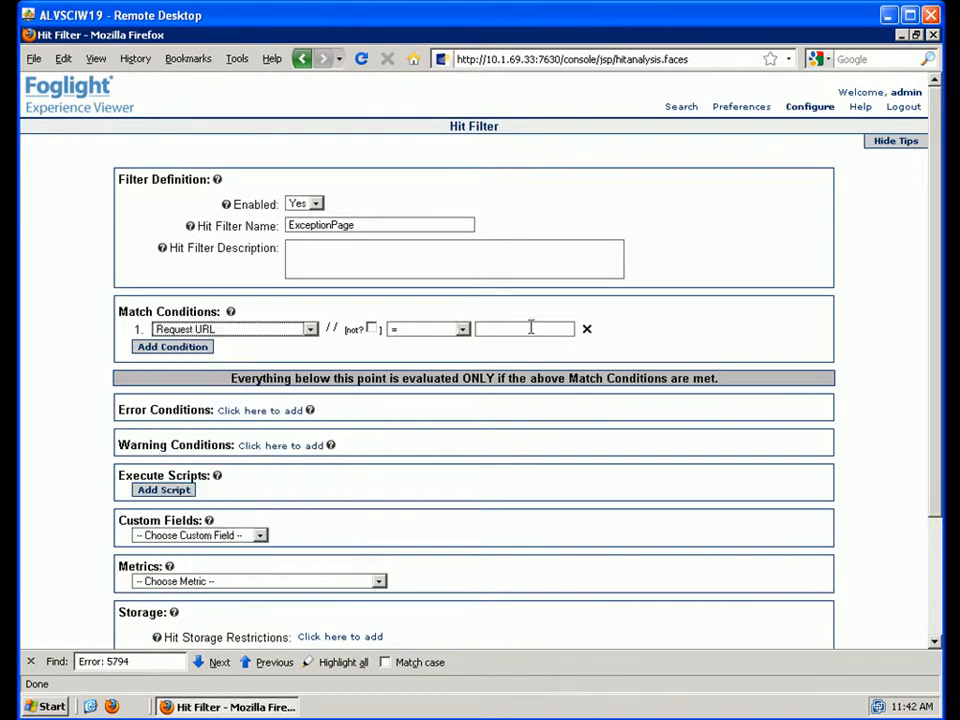
{"action": "left_click", "coordinate": [311, 330]}
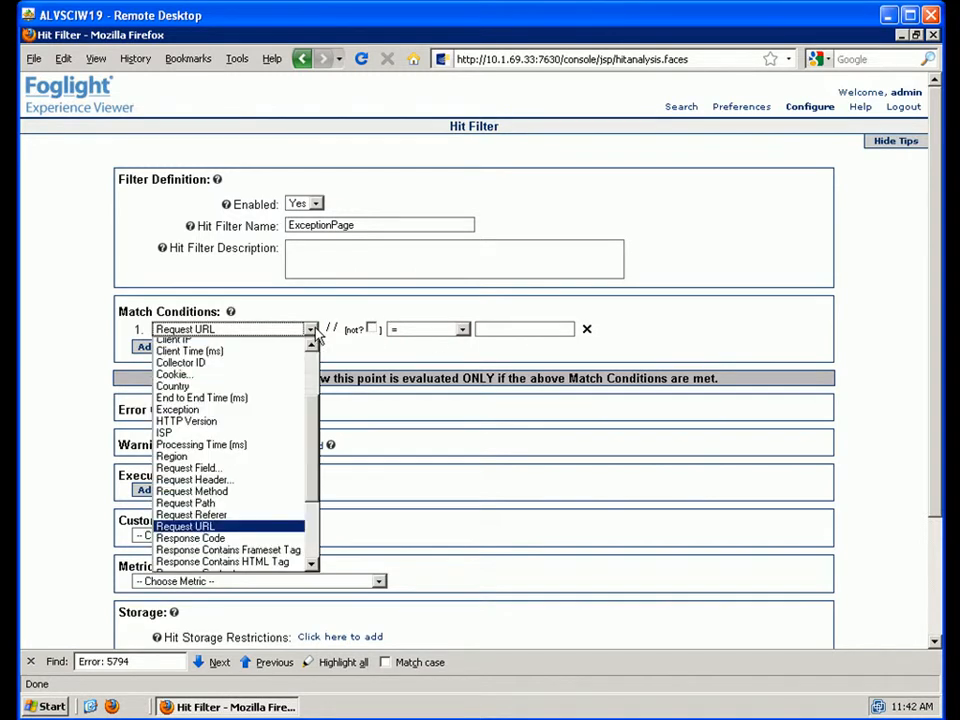
{"action": "left_click", "coordinate": [206, 505]}
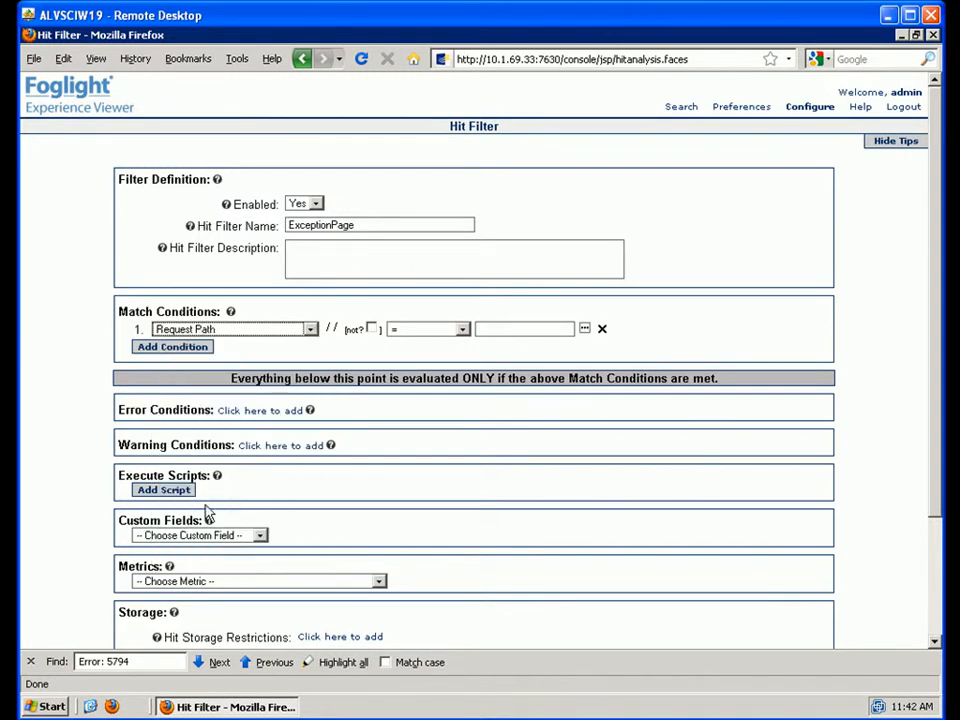
- Set the Request Path condition to equal /ExceptionPage.aspx using the path picker
{"action": "left_click", "coordinate": [585, 331]}
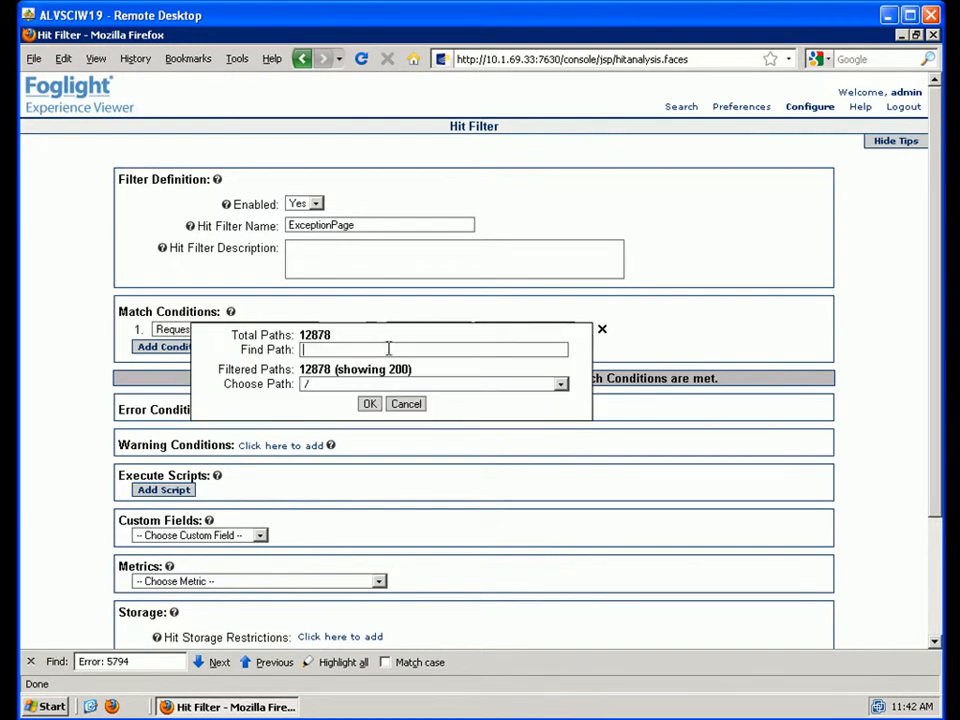
{"action": "type", "text": "exce"}
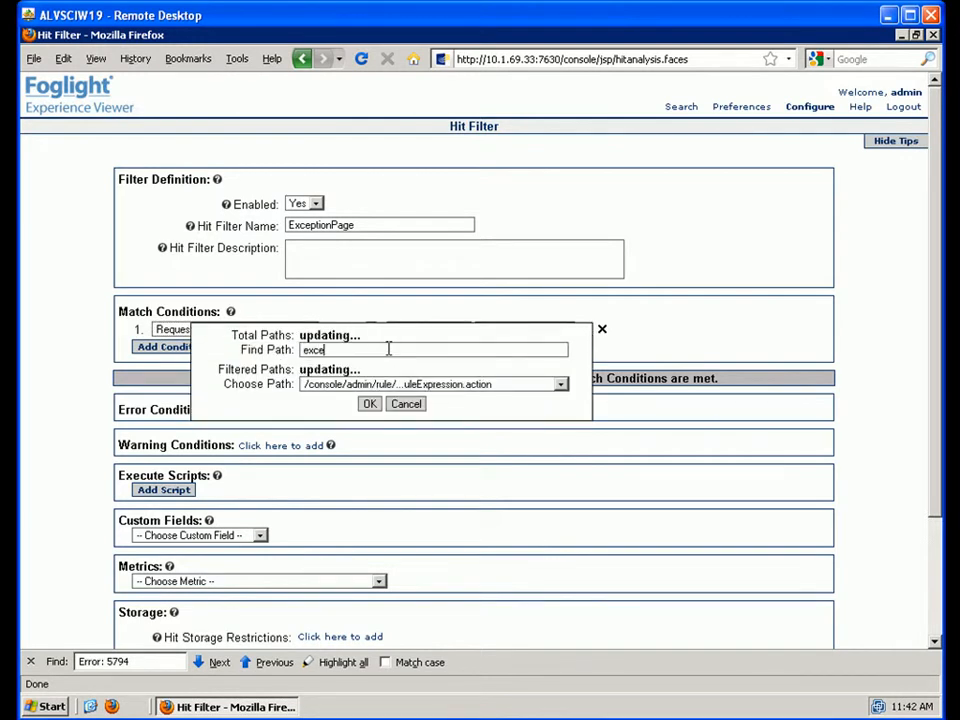
{"action": "type", "text": "ptionPage"}
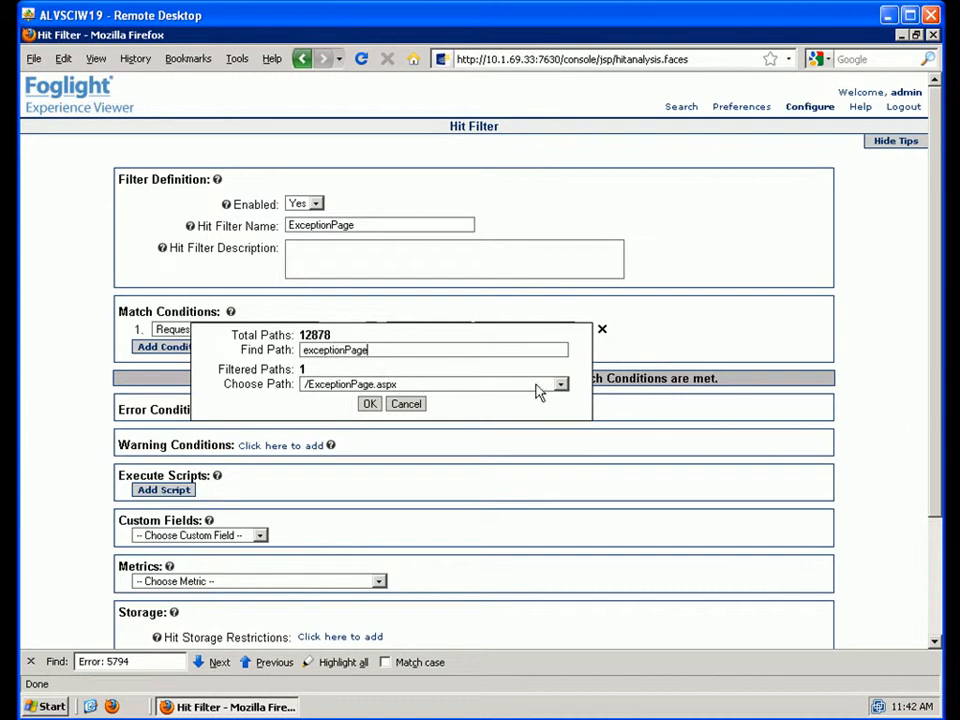
{"action": "left_click", "coordinate": [562, 386]}
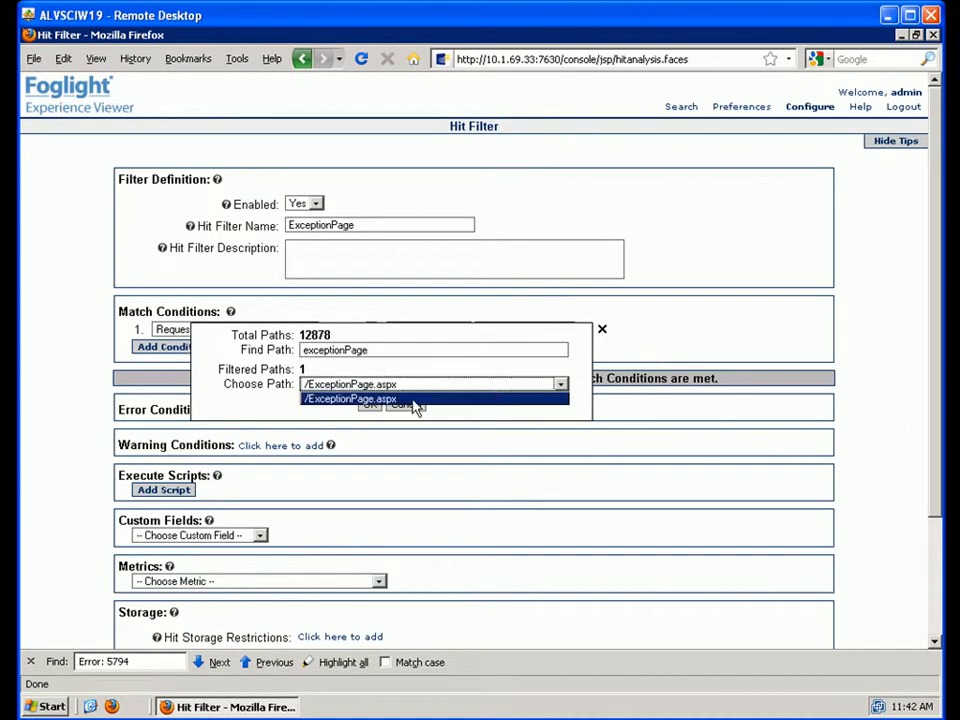
{"action": "left_click", "coordinate": [404, 400]}
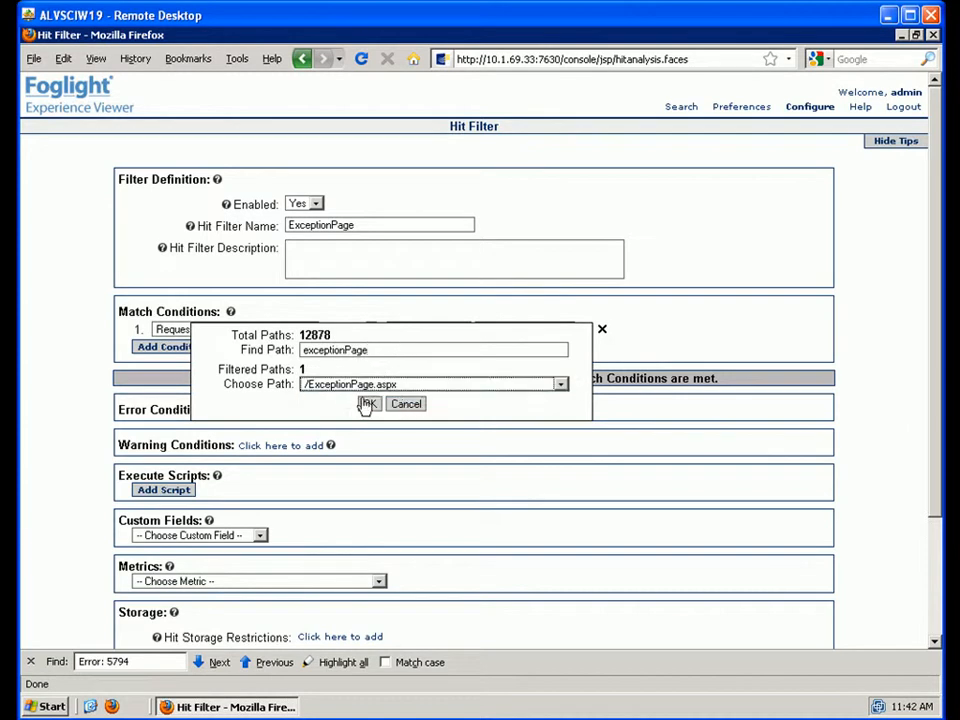
{"action": "left_click", "coordinate": [372, 405]}
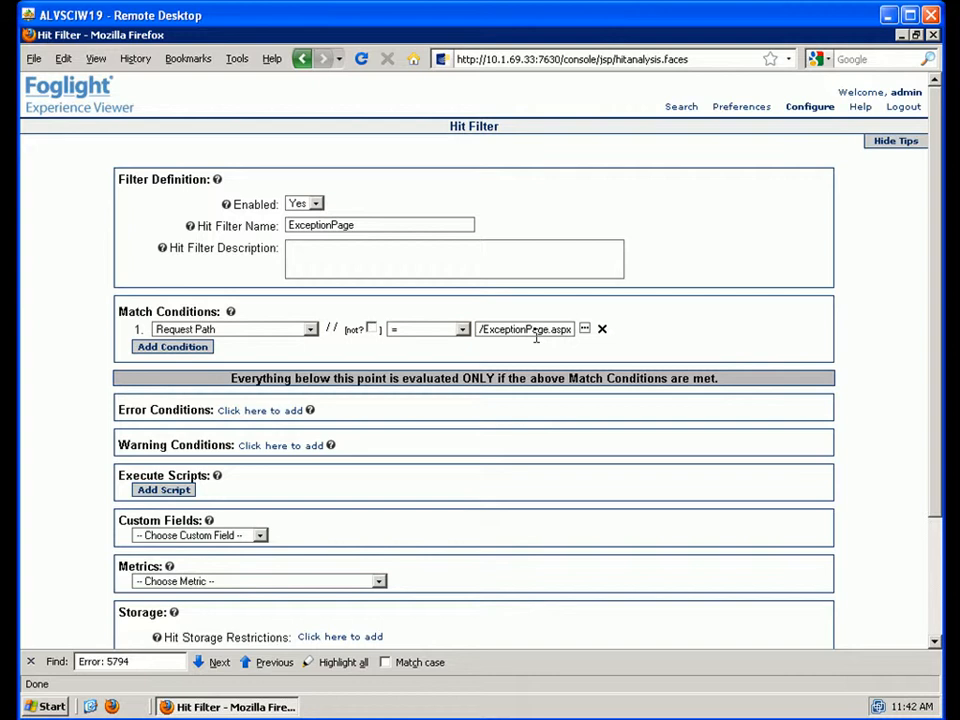
{"action": "left_click", "coordinate": [252, 411]}
{"action": "left_click", "coordinate": [172, 439]}
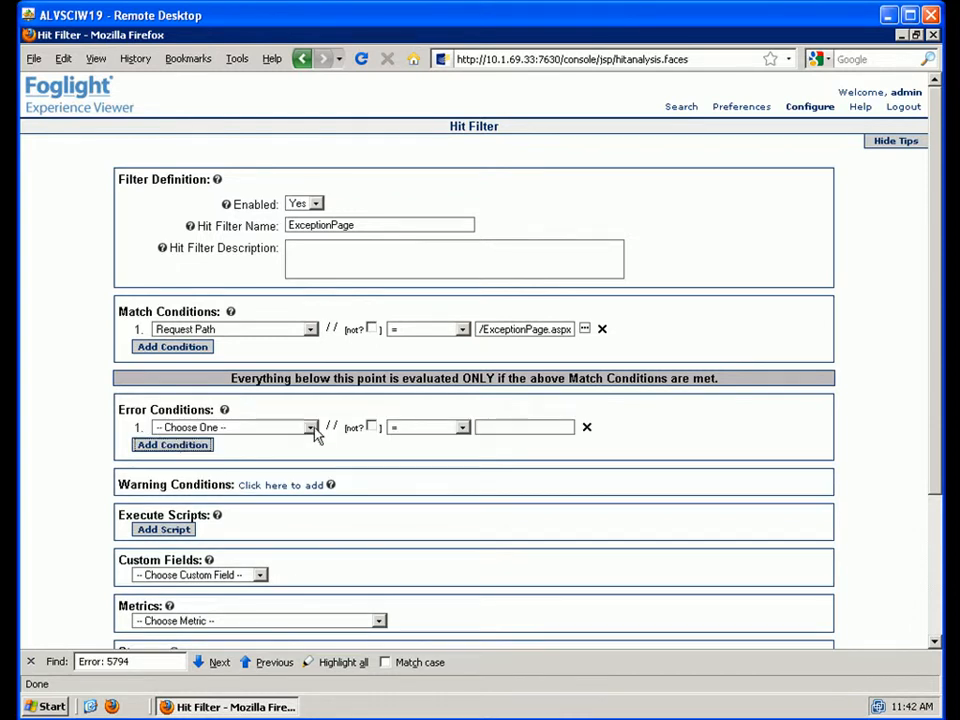
{"action": "left_click", "coordinate": [311, 428]}
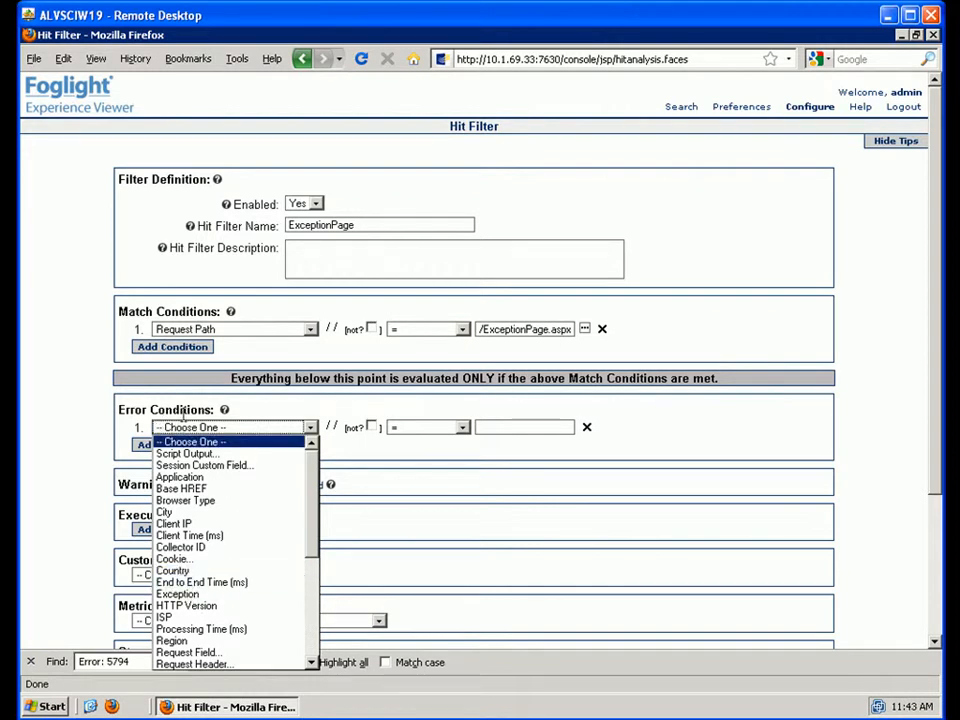
{"action": "left_click", "coordinate": [670, 433]}
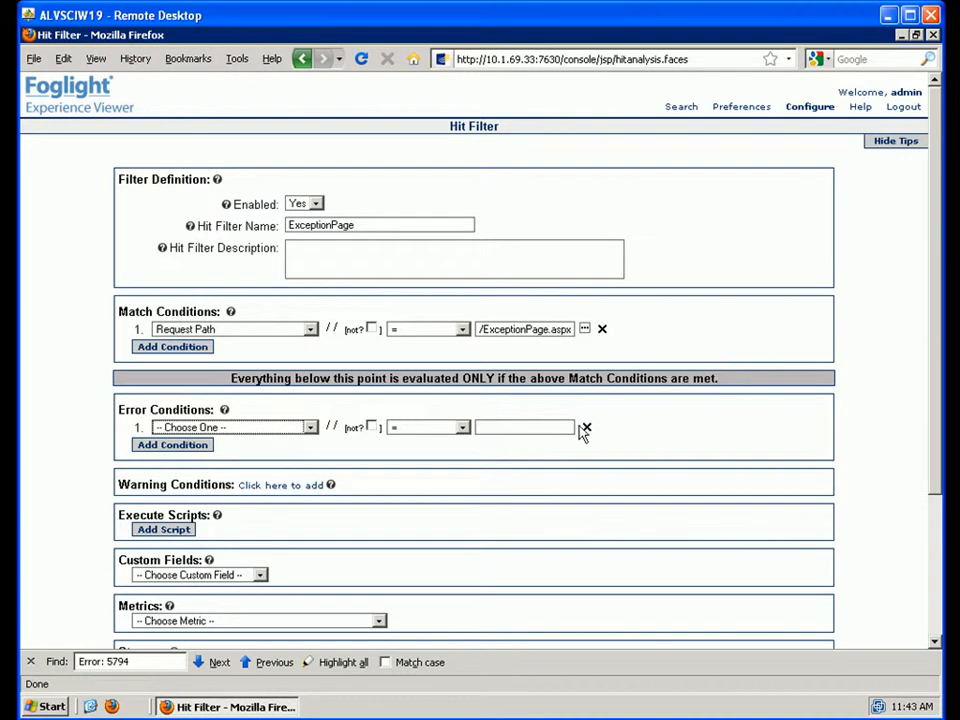
{"action": "left_click", "coordinate": [586, 429]}
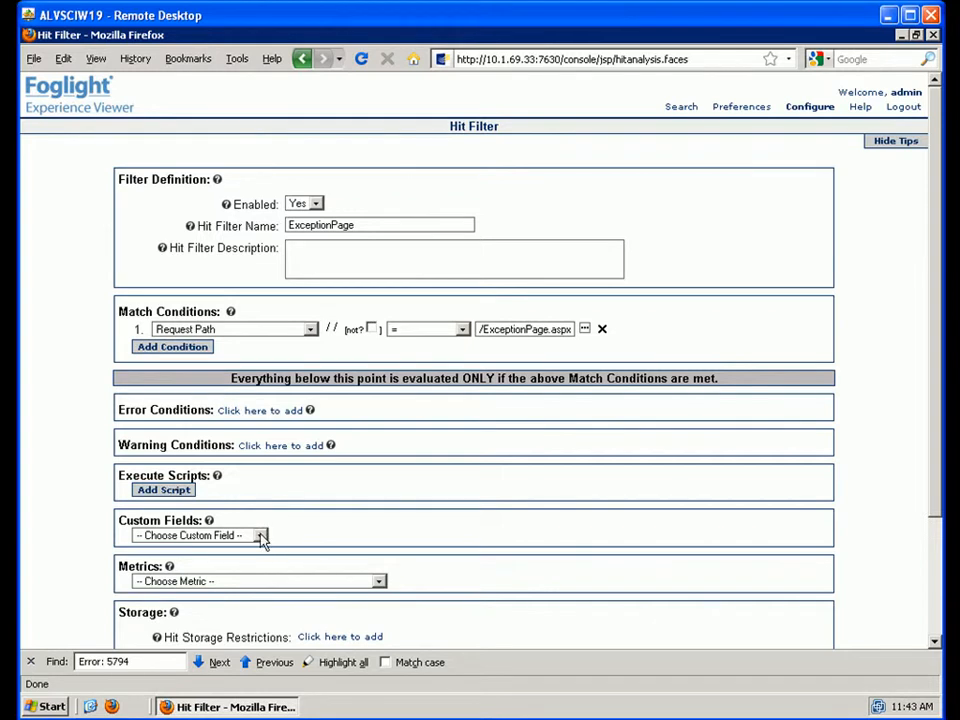
- Create a new custom field named Exception Code
{"action": "left_click", "coordinate": [260, 536]}
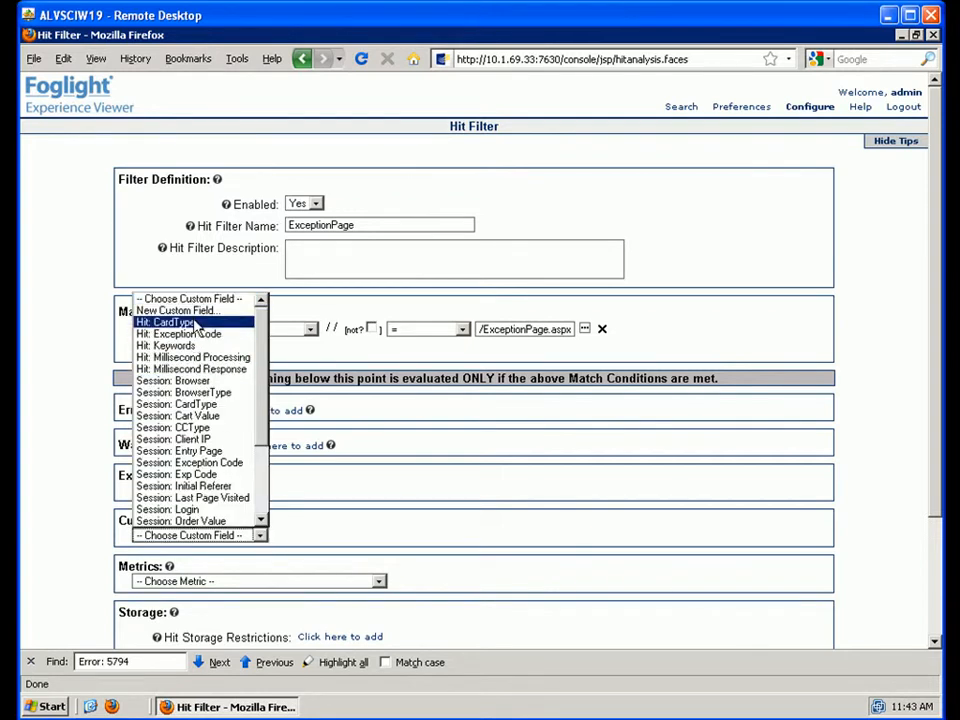
{"action": "left_click", "coordinate": [195, 312]}
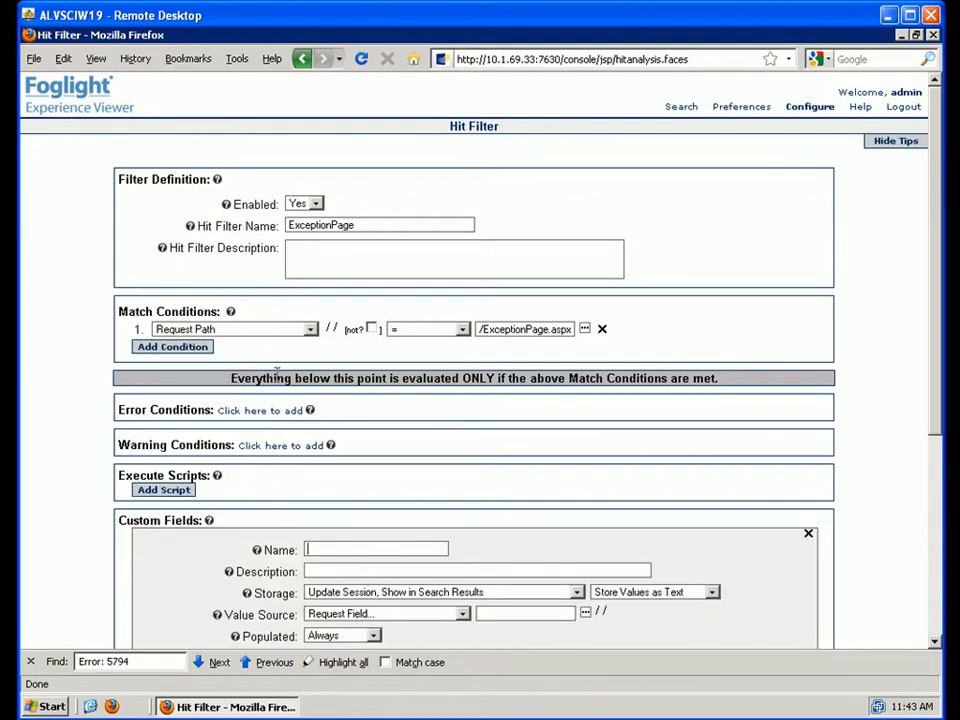
{"action": "double_click", "coordinate": [368, 548]}
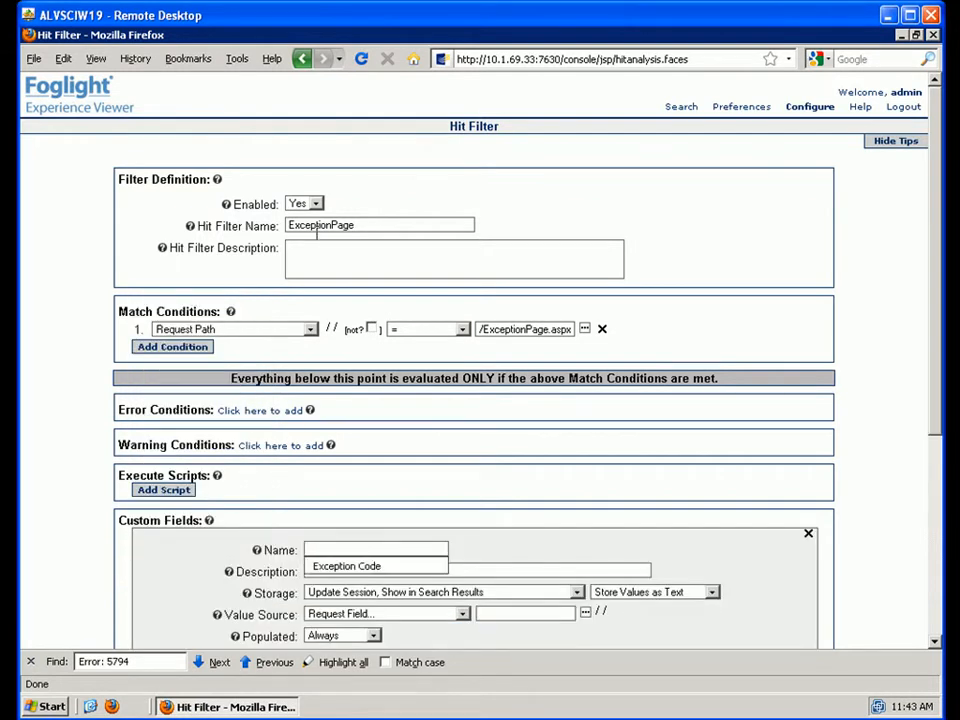
{"action": "left_click", "coordinate": [358, 567]}
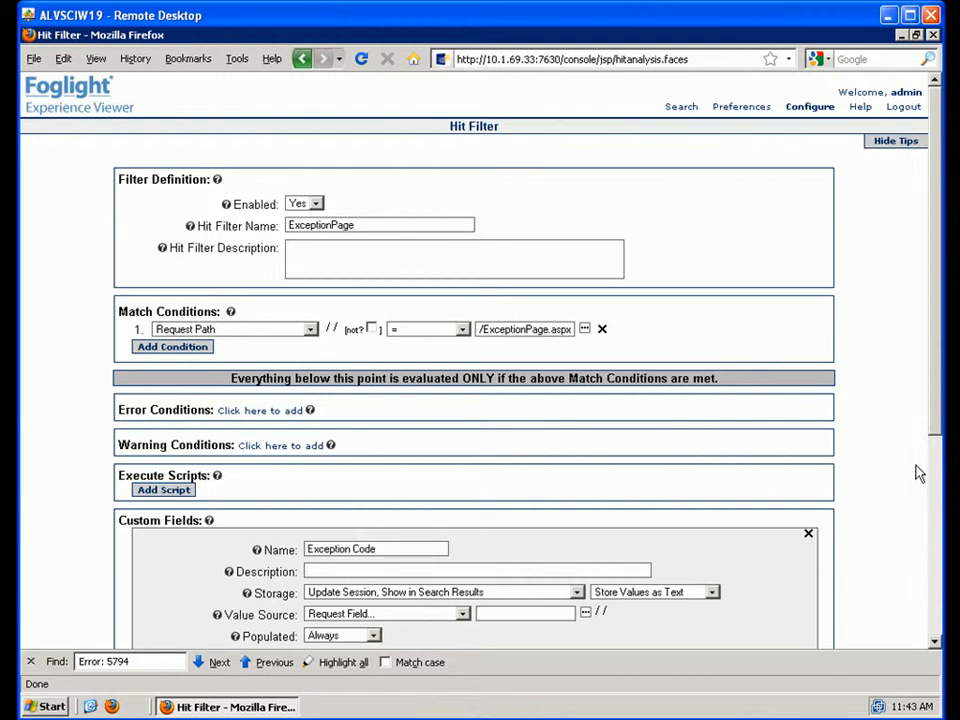
{"action": "left_click_drag", "start_coordinate": [936, 426], "coordinate": [931, 594]}
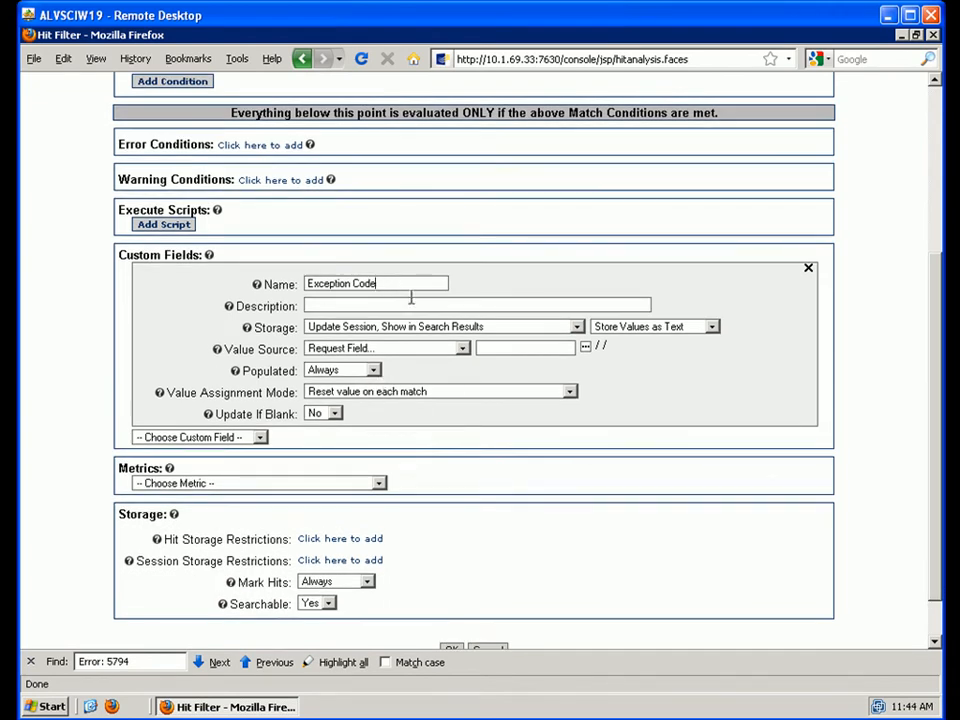
- Set its Value Source to Response Content with a regular expression extractor
{"action": "left_click", "coordinate": [463, 351]}
{"action": "left_click_drag", "start_coordinate": [465, 455], "coordinate": [466, 565]}
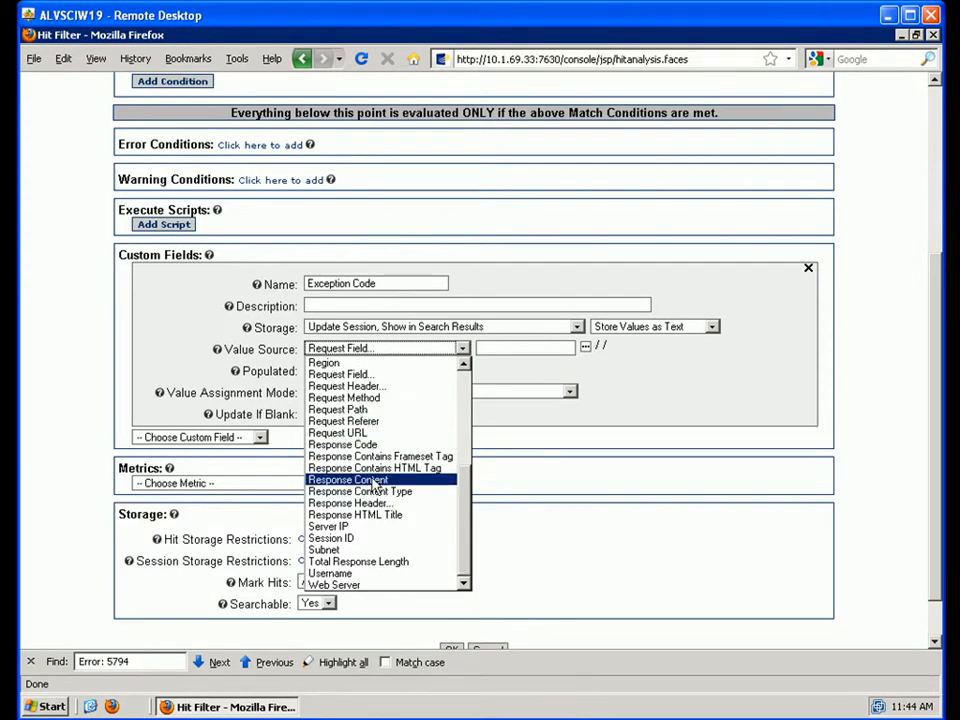
{"action": "left_click", "coordinate": [376, 480]}
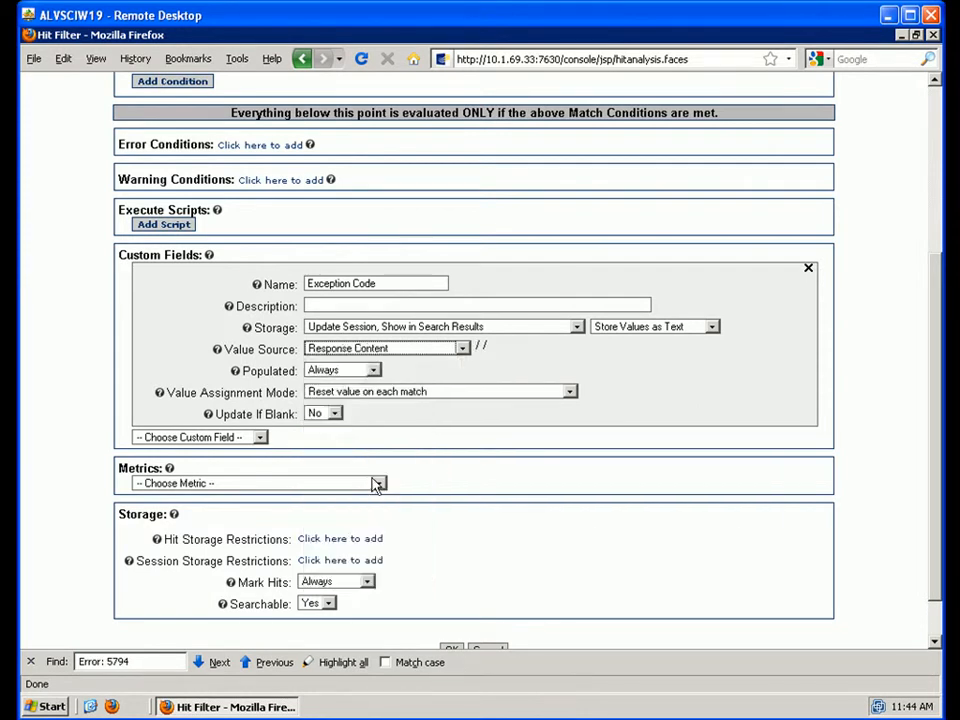
{"action": "left_click", "coordinate": [482, 349]}
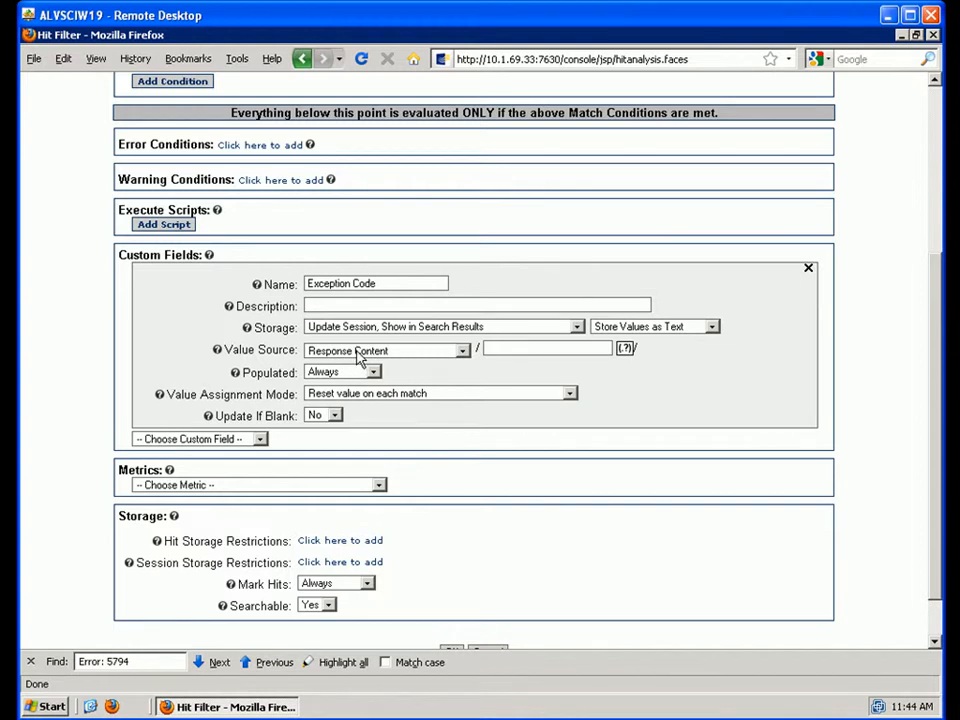
{"action": "left_click", "coordinate": [626, 349]}
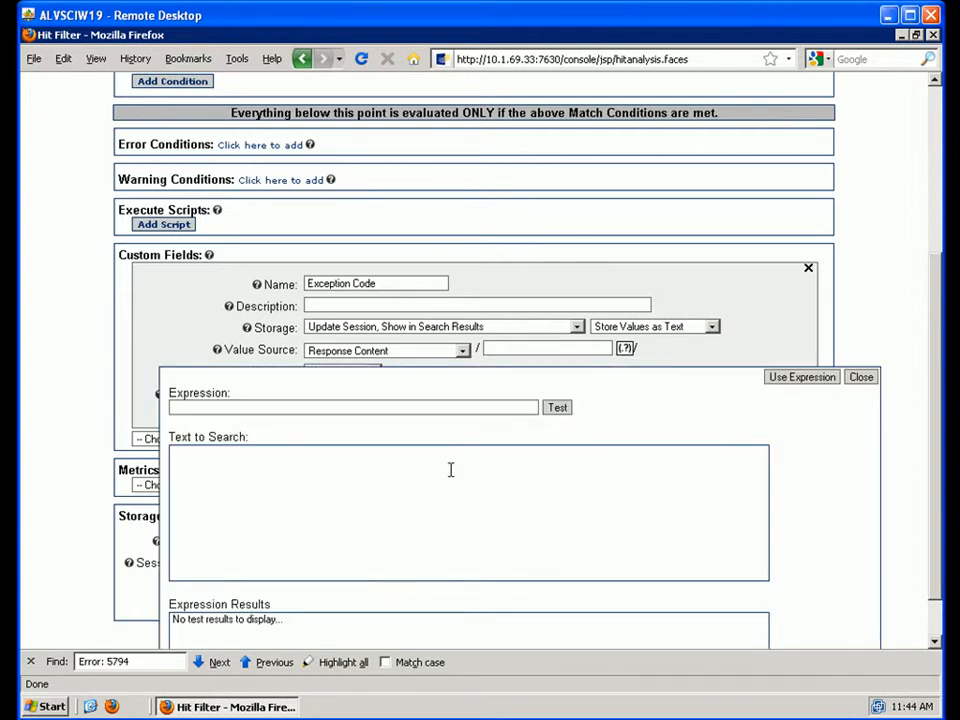
- Paste the copied errorbox markup as sample text and select the lblFail span id
{"action": "right_click", "coordinate": [451, 471]}
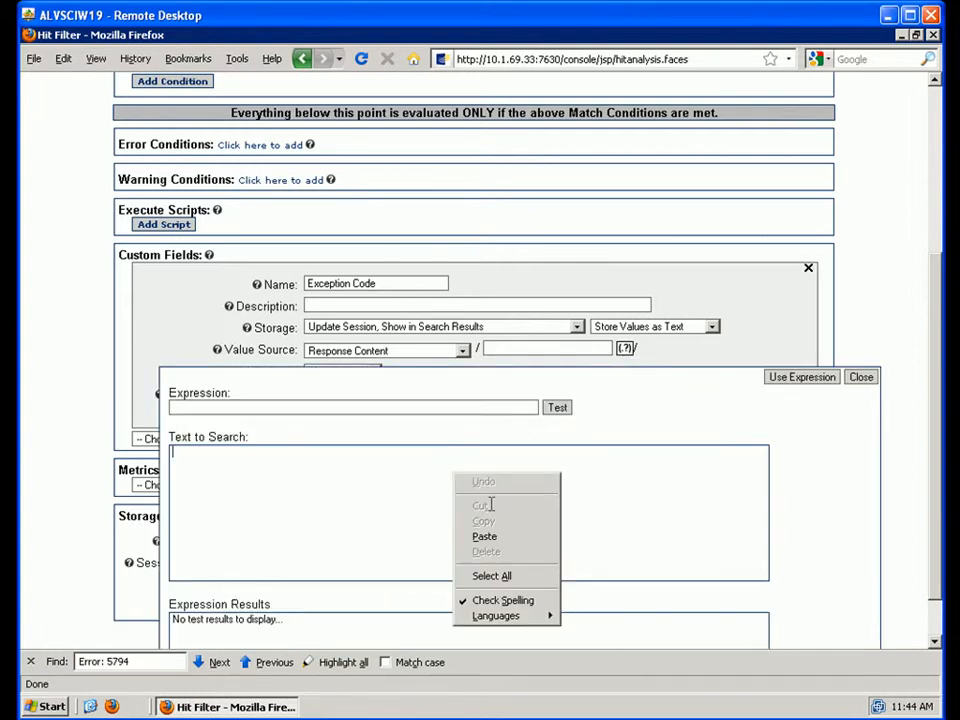
{"action": "left_click", "coordinate": [502, 541]}
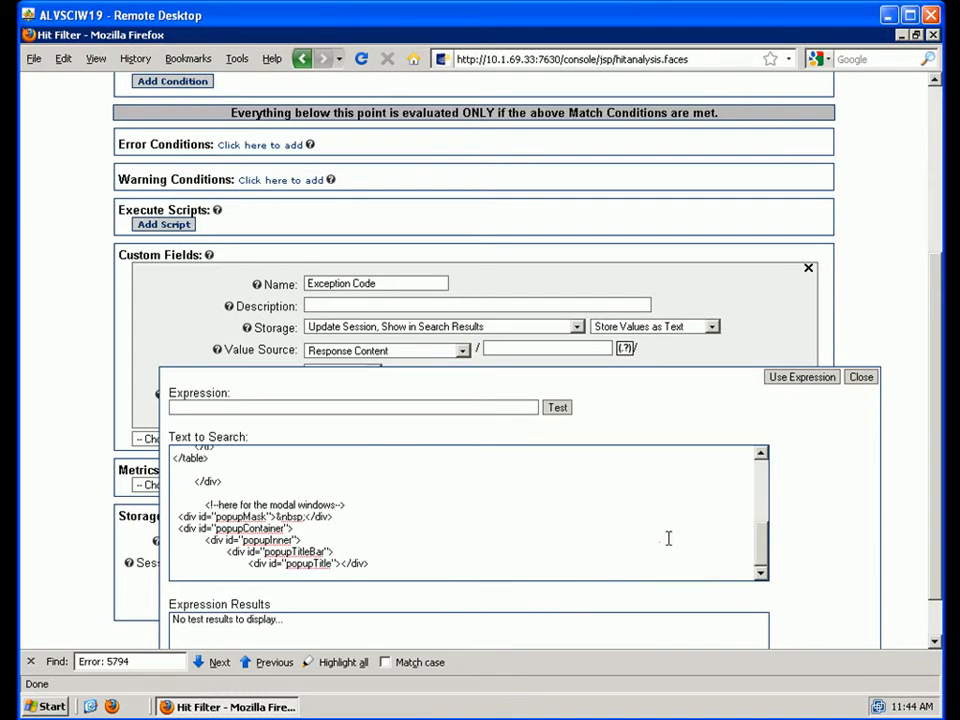
{"action": "left_click_drag", "start_coordinate": [766, 550], "coordinate": [766, 497]}
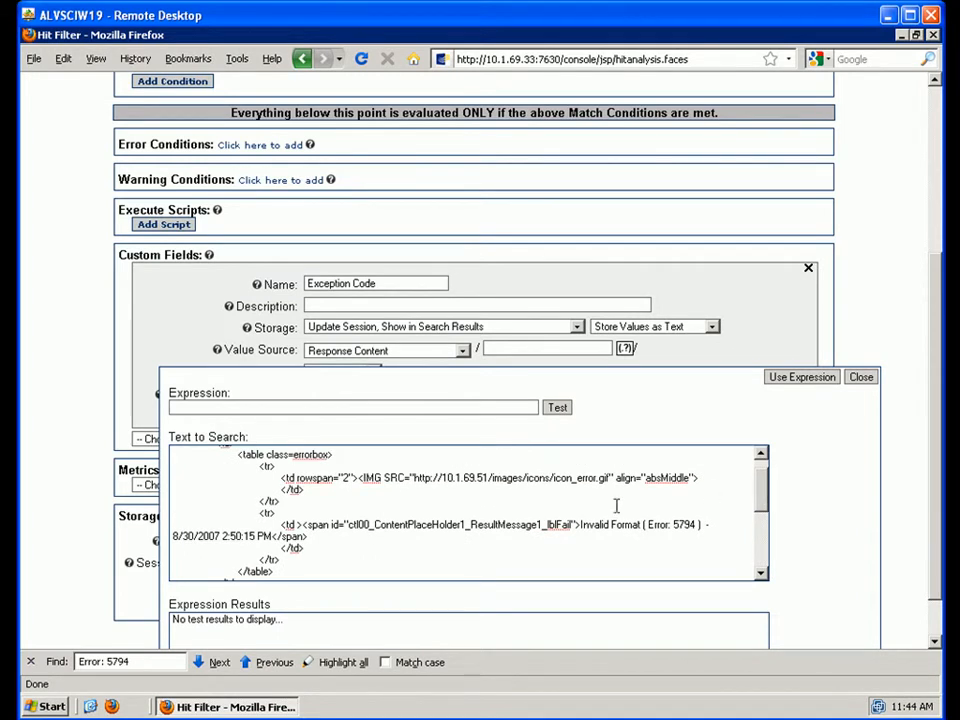
{"action": "left_click_drag", "start_coordinate": [581, 525], "coordinate": [704, 521]}
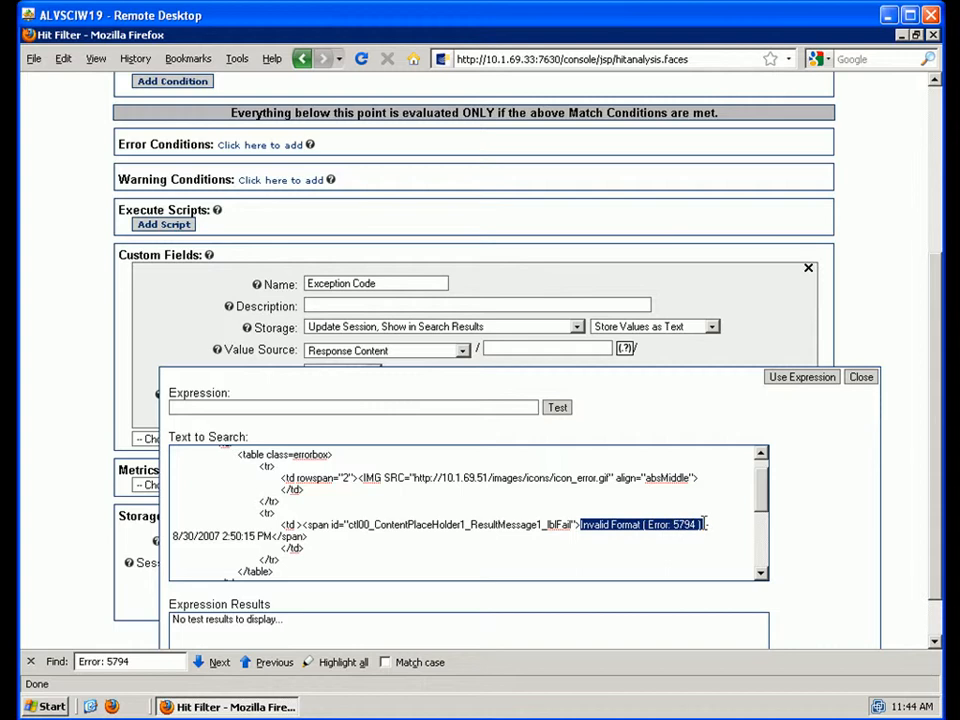
{"action": "left_click", "coordinate": [531, 536]}
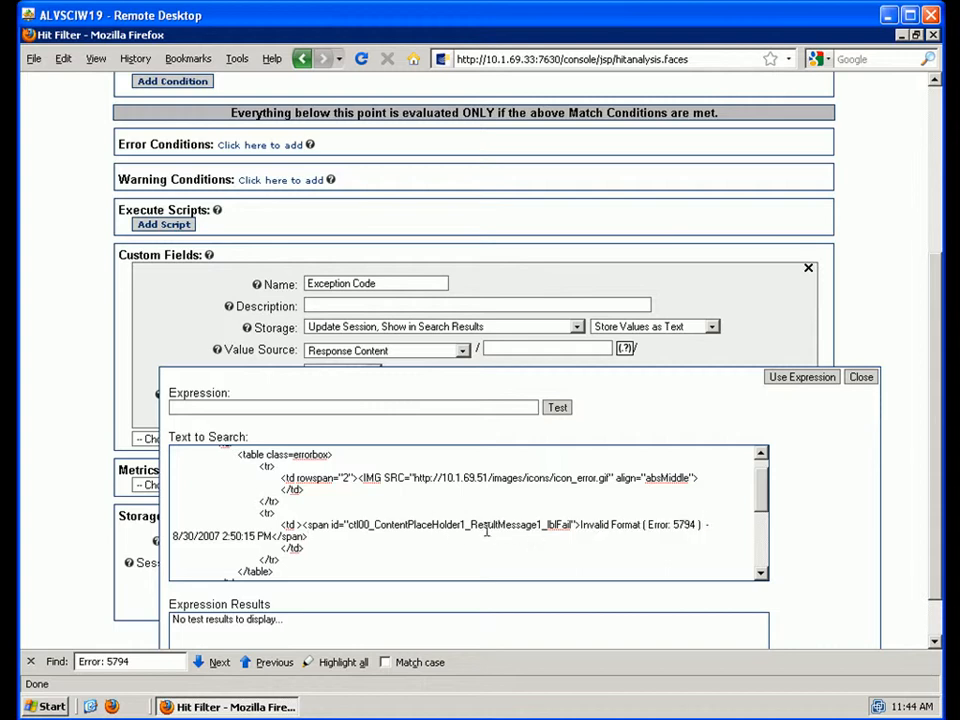
{"action": "left_click", "coordinate": [349, 525]}
{"action": "left_click_drag", "start_coordinate": [360, 528], "coordinate": [579, 520]}
- Build the expression from the copied lblFail span id followed by (.*?\))
{"action": "right_click", "coordinate": [565, 523]}
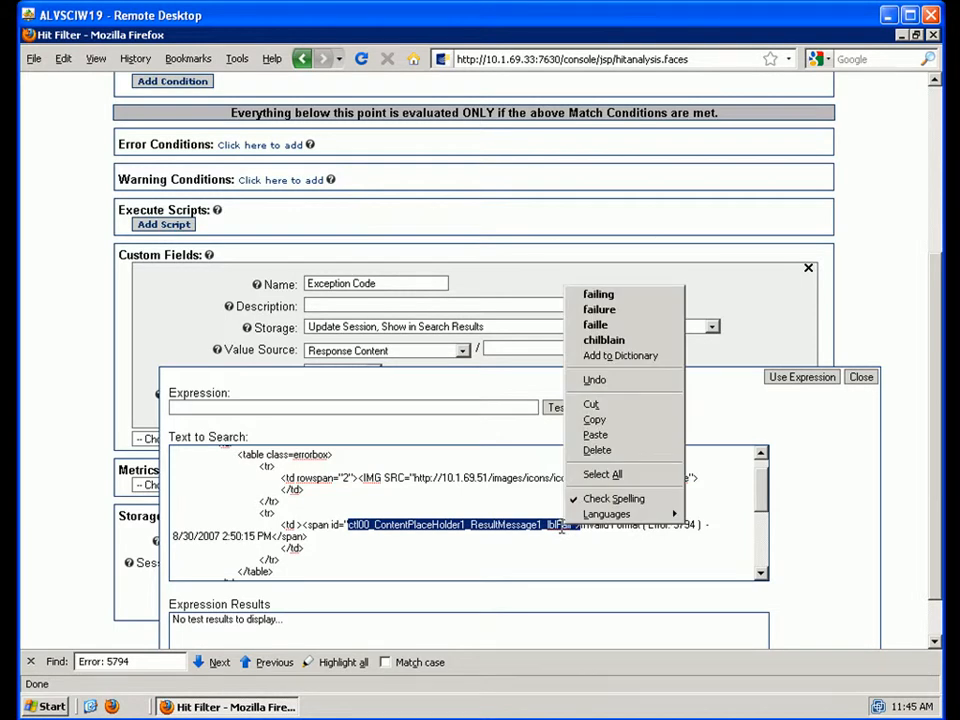
{"action": "left_click", "coordinate": [604, 420]}
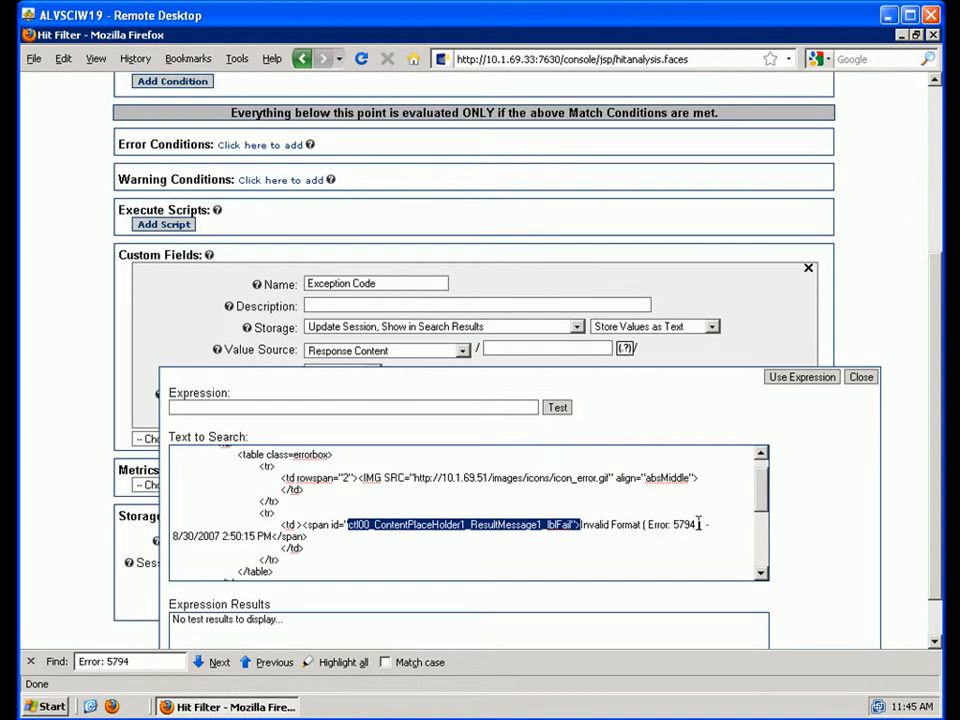
{"action": "left_click", "coordinate": [363, 406]}
{"action": "right_click", "coordinate": [363, 406]}
{"action": "left_click", "coordinate": [420, 472]}
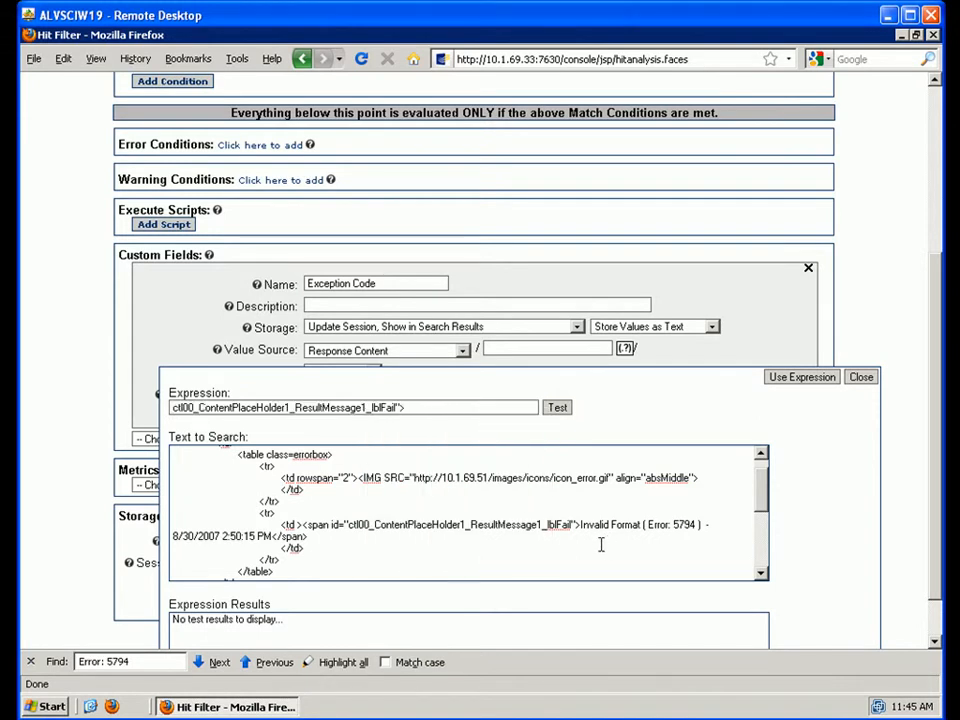
{"action": "type", "text": "(.*?\\"}
- Test it to return 'Invalid Format ( Error: 5794 )' and apply it to Exception Code
{"action": "scroll", "coordinate": [932, 458], "scroll_direction": "down", "scroll_amount": 1}
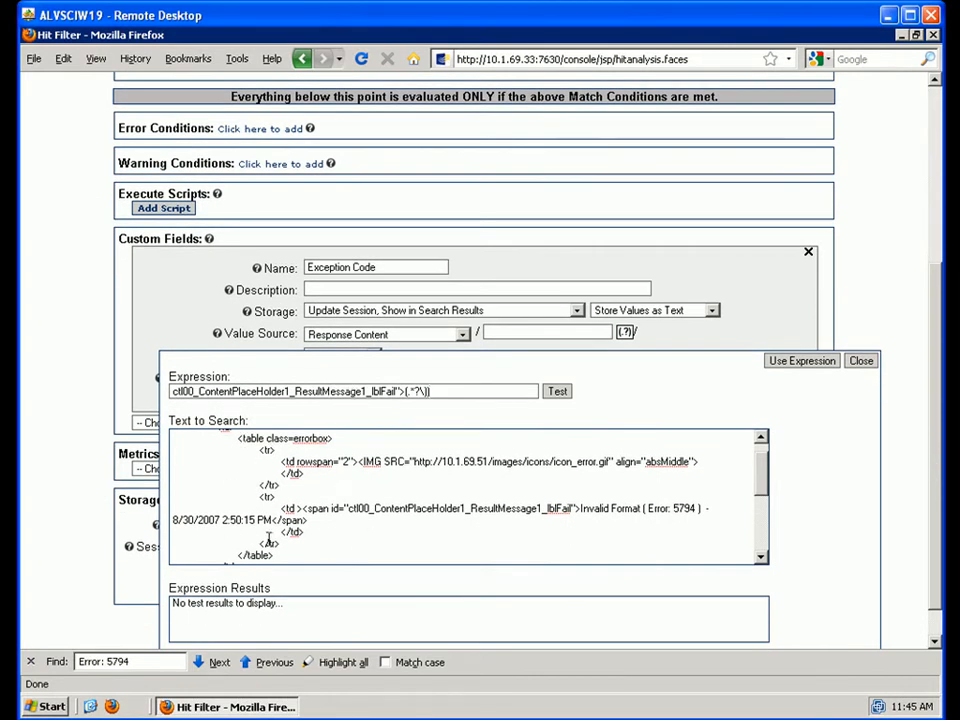
{"action": "left_click", "coordinate": [558, 392]}
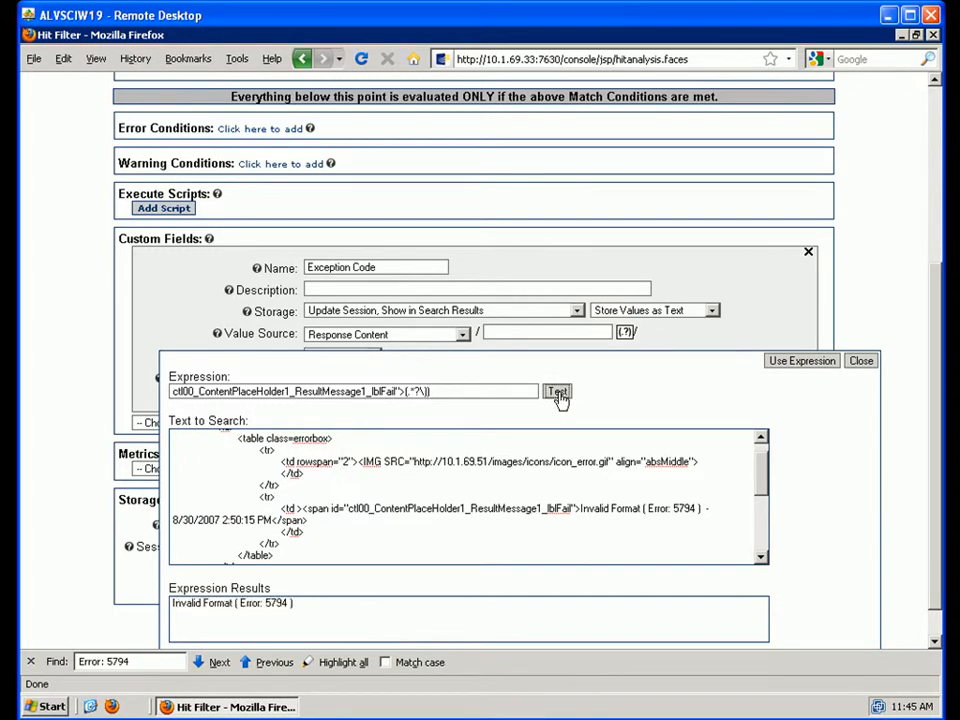
{"action": "left_click_drag", "start_coordinate": [296, 603], "coordinate": [171, 600]}
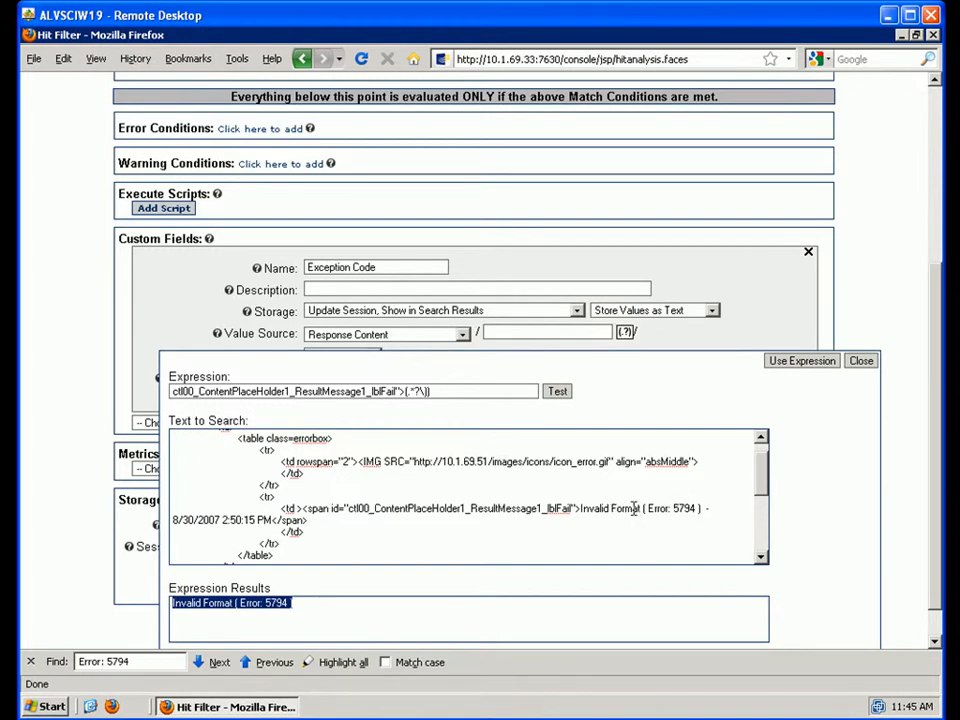
{"action": "left_click", "coordinate": [802, 362]}
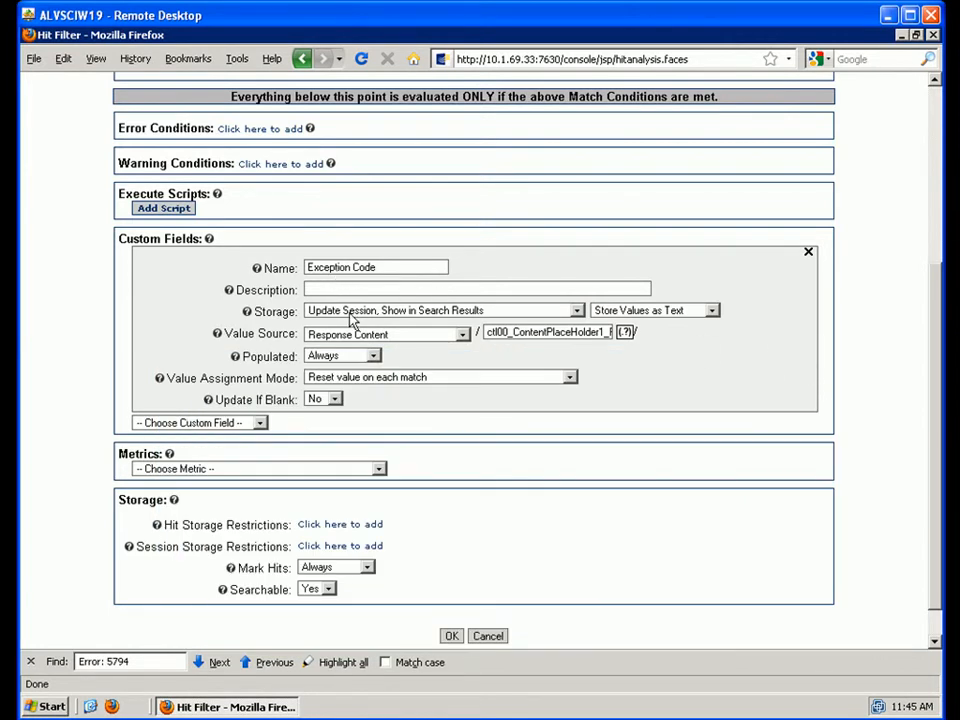
- Set the Exception Code custom field's storage to 'Update Hit, Show in Search Results'
{"action": "left_click", "coordinate": [577, 311]}
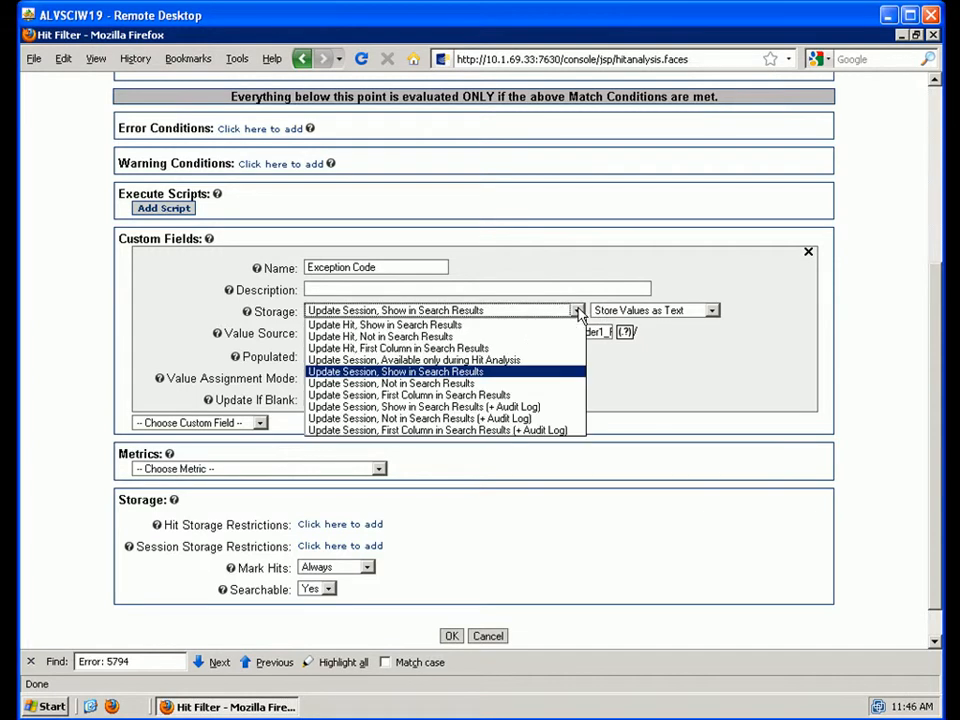
{"action": "left_click", "coordinate": [411, 326]}
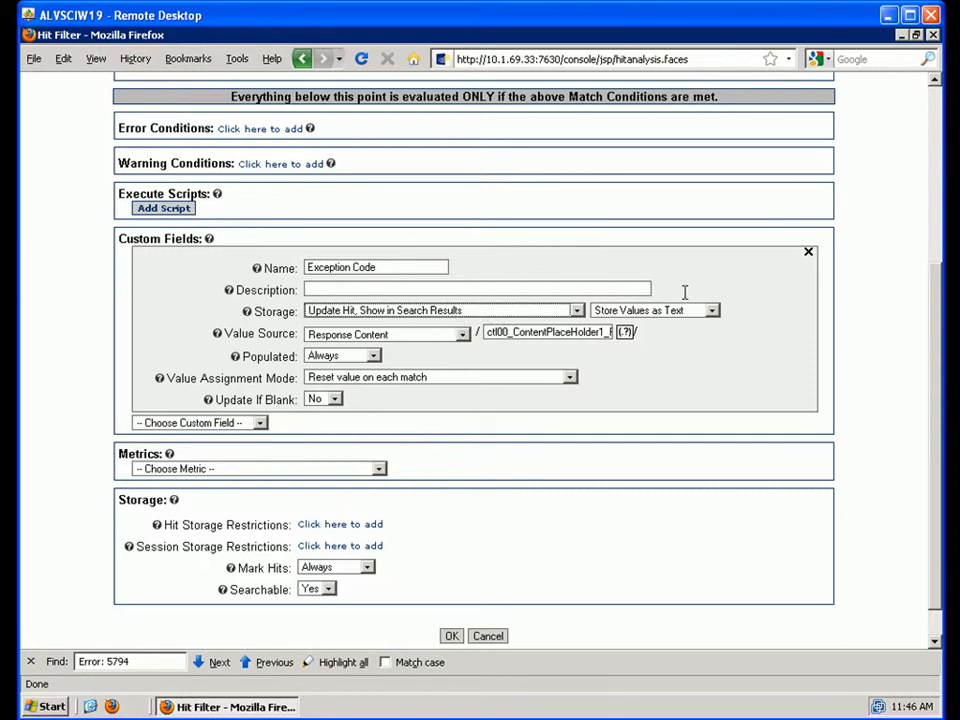
{"action": "left_click_drag", "start_coordinate": [933, 313], "coordinate": [858, 320]}
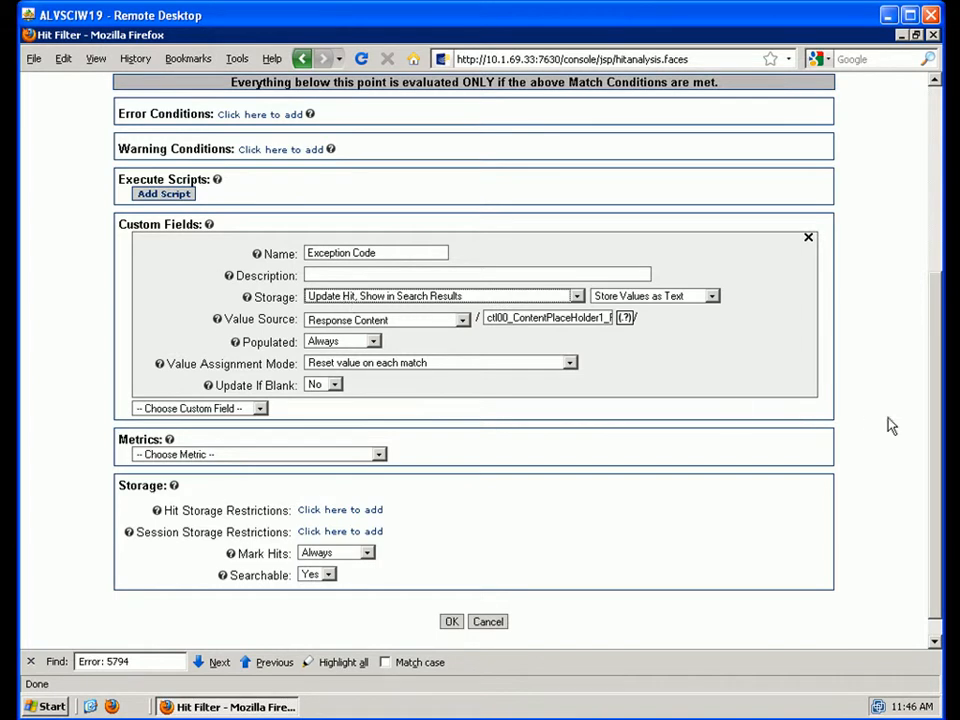
{"action": "scroll", "coordinate": [936, 427], "scroll_direction": "down", "scroll_amount": 2}
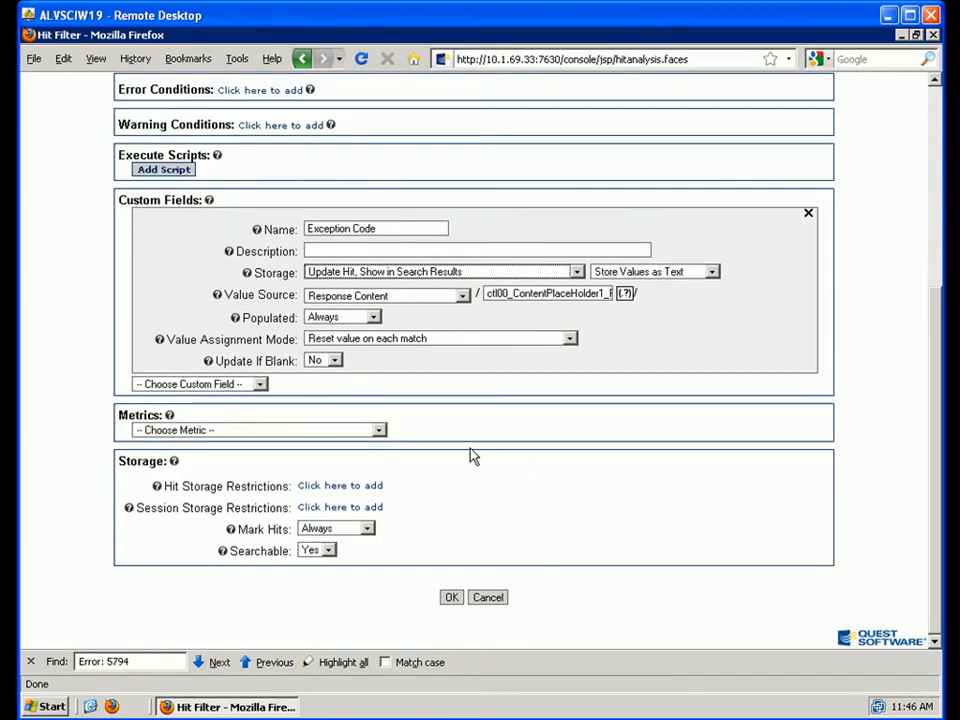
- Add a new metric named 'Exception-$0'
{"action": "left_click", "coordinate": [379, 432]}
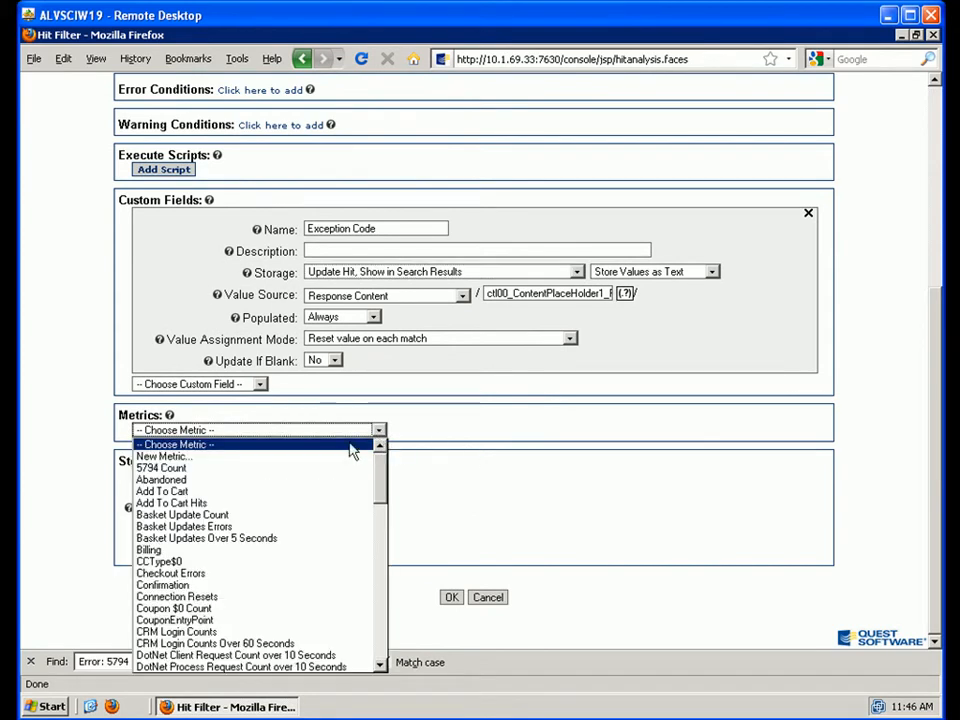
{"action": "left_click", "coordinate": [150, 457]}
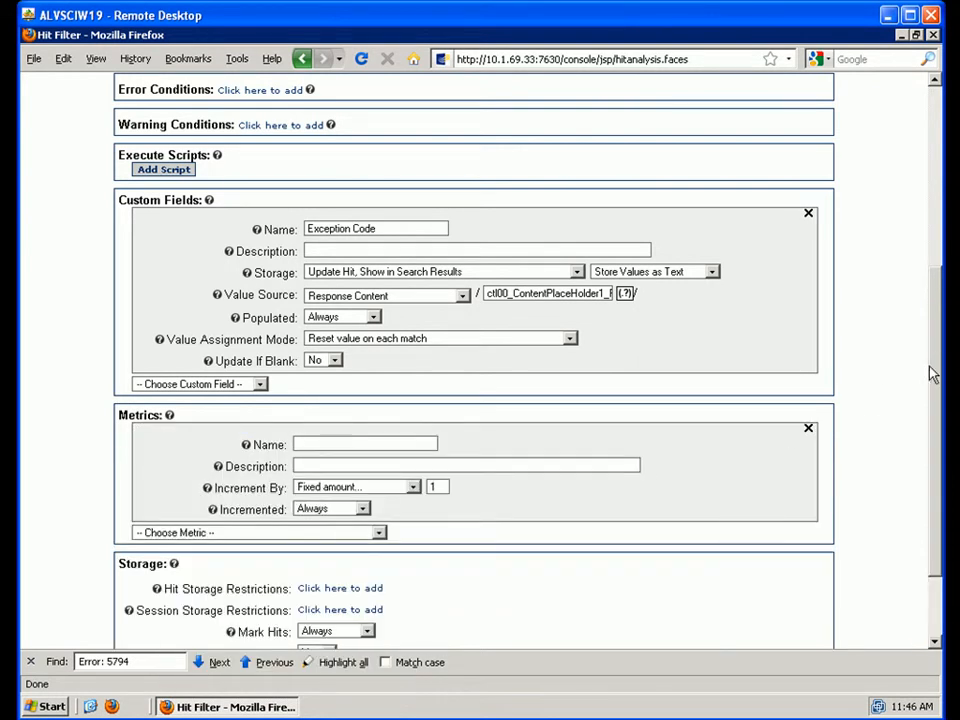
{"action": "left_click_drag", "start_coordinate": [934, 363], "coordinate": [934, 396]}
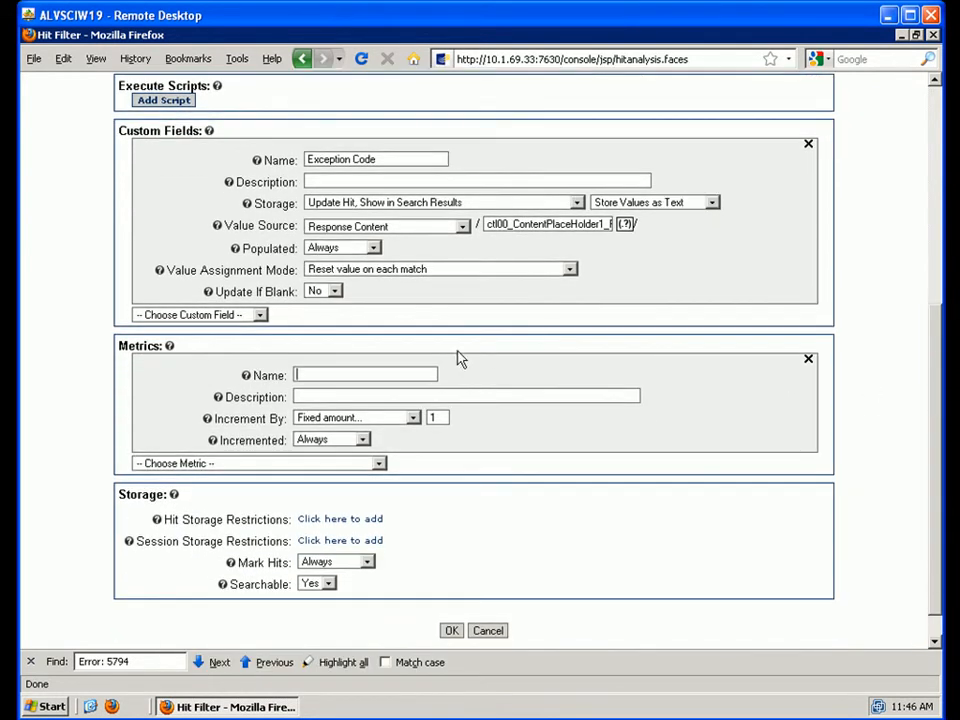
{"action": "left_click", "coordinate": [381, 374]}
{"action": "type", "text": "Exce"}
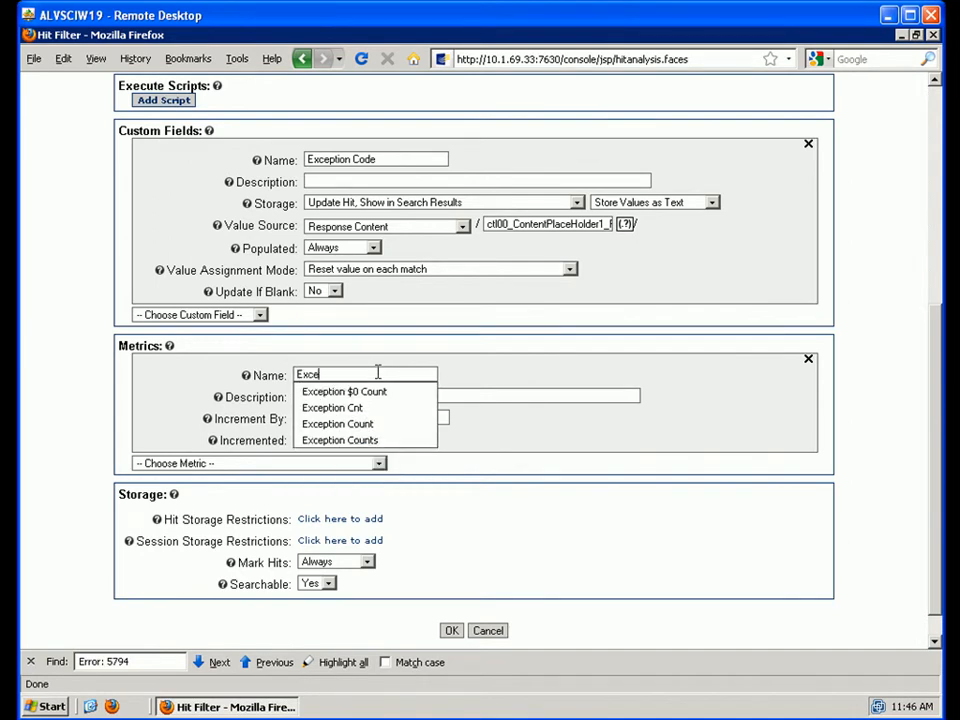
{"action": "type", "text": "ption-"}
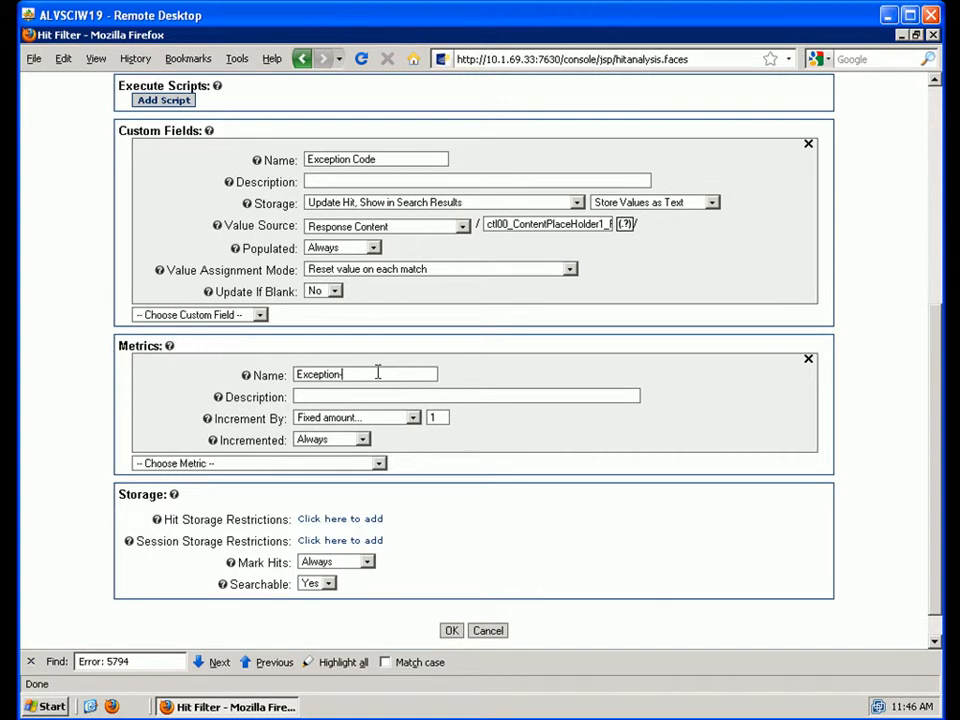
{"action": "type", "text": "$0"}
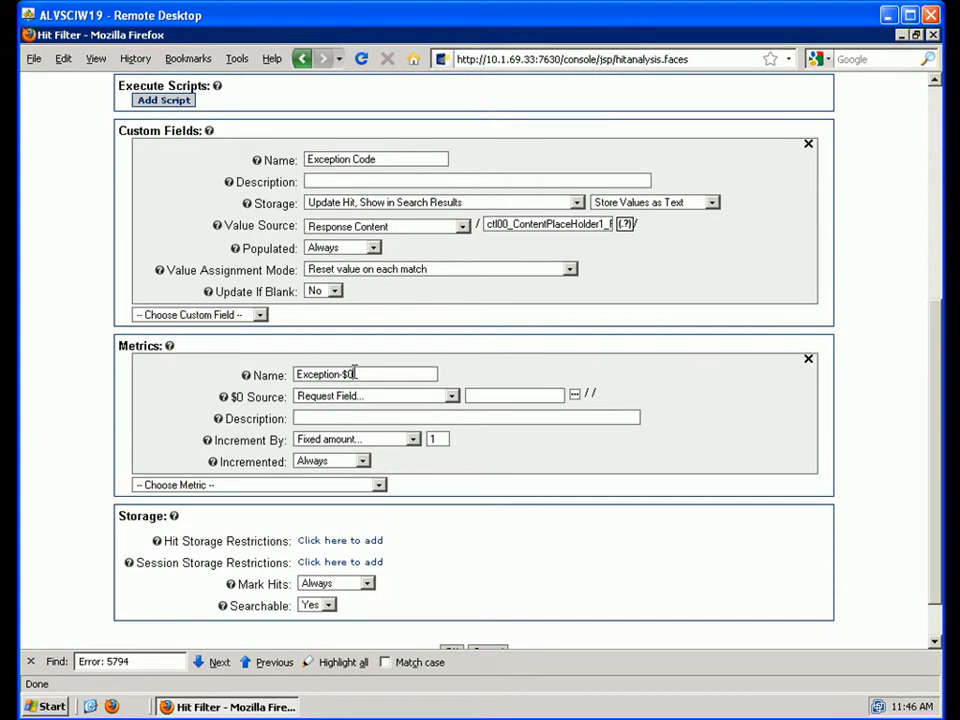
- Set the $0 source of the metric to Response Content
{"action": "left_click", "coordinate": [452, 396]}
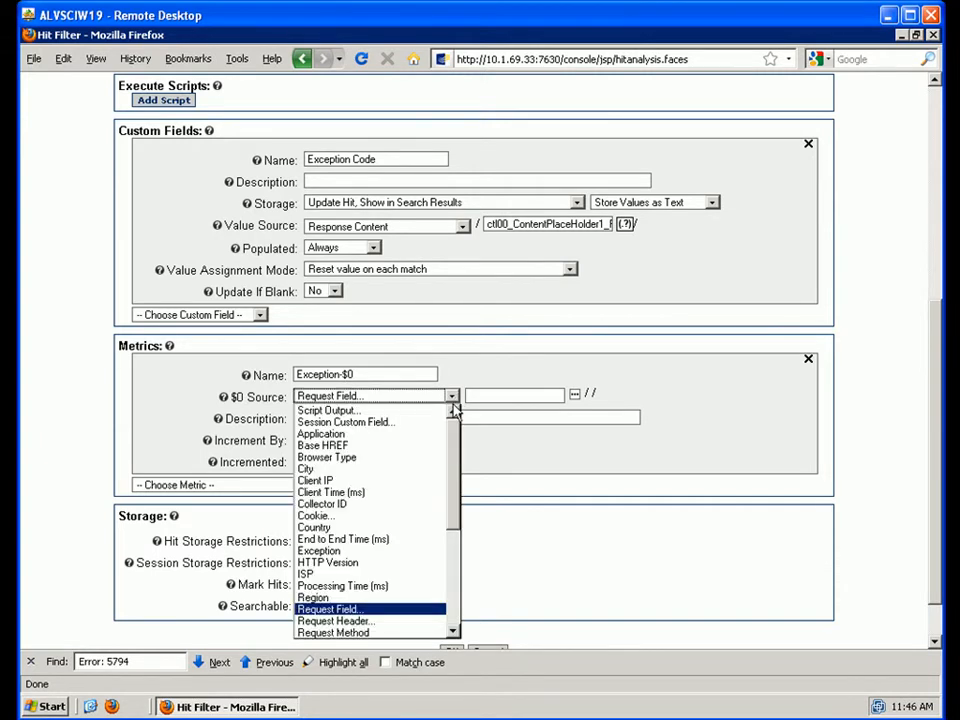
{"action": "left_click_drag", "start_coordinate": [455, 458], "coordinate": [455, 575]}
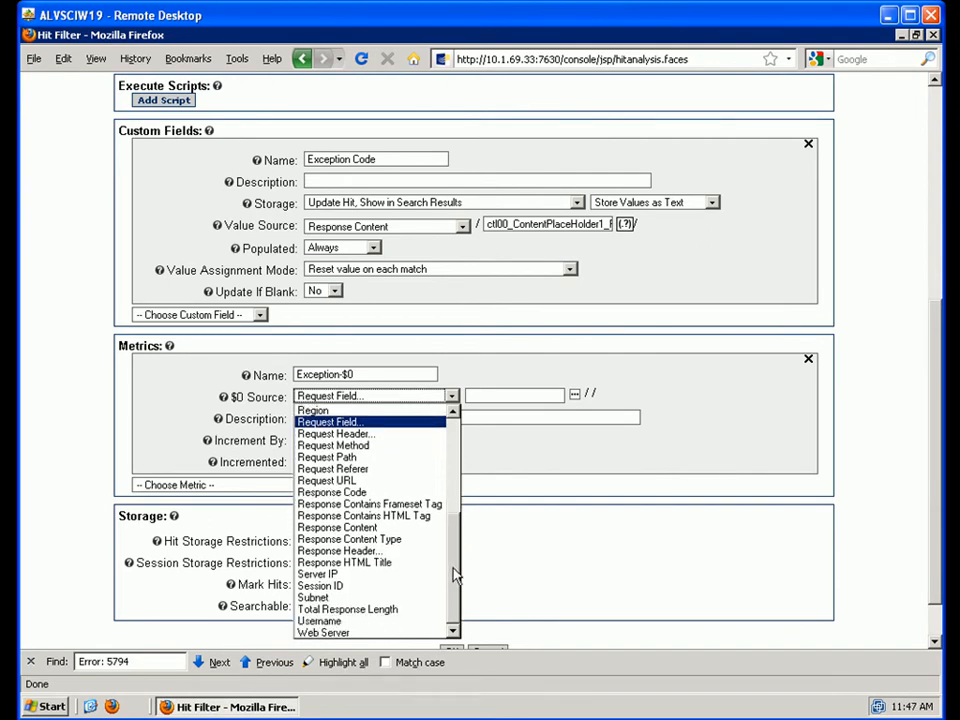
{"action": "left_click", "coordinate": [340, 527]}
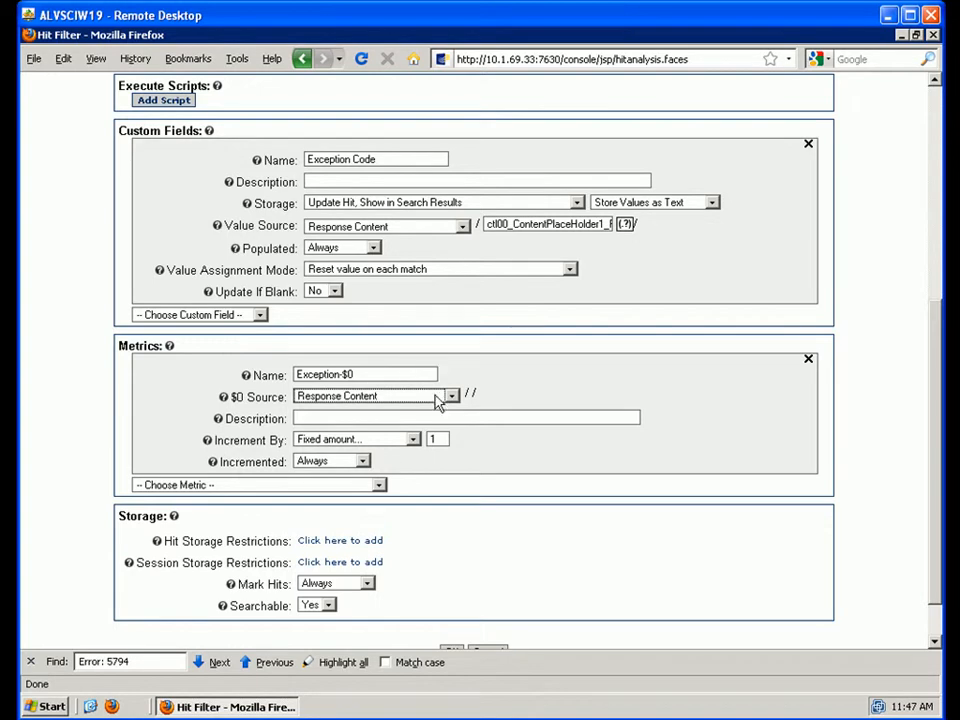
- Copy the Exception Code field's extraction regex into the $0 pattern box
{"action": "left_click", "coordinate": [471, 394]}
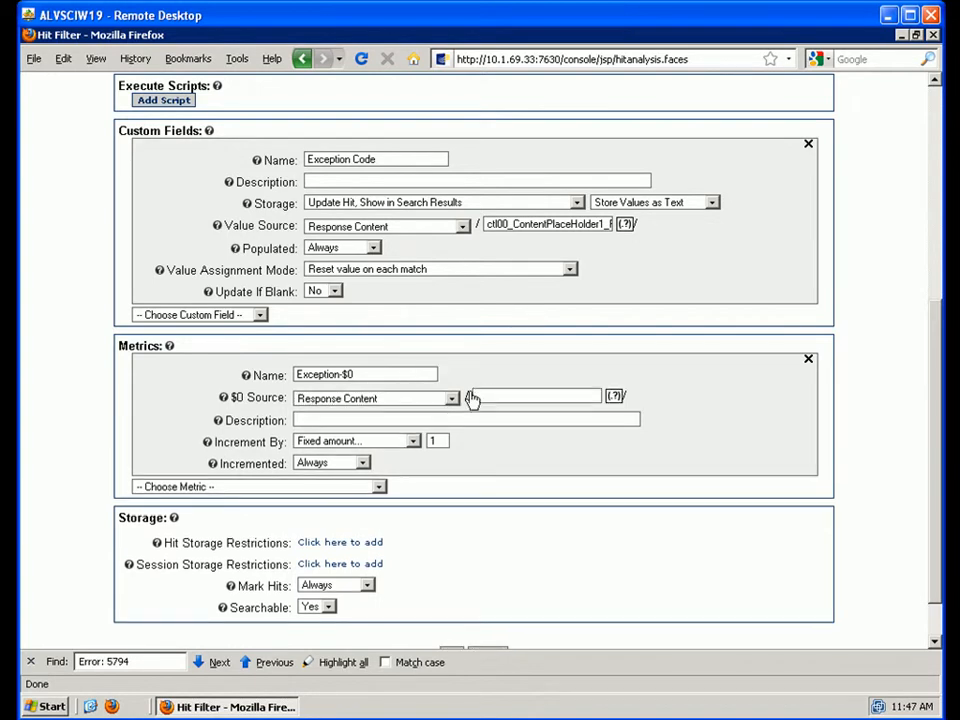
{"action": "double_click", "coordinate": [538, 224]}
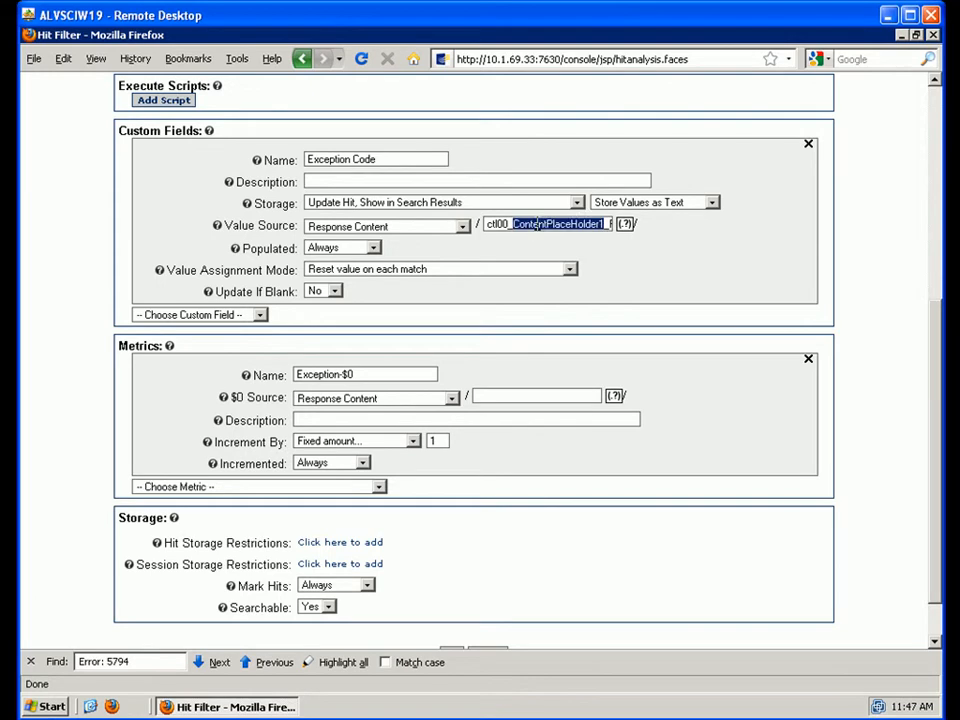
{"action": "left_click", "coordinate": [502, 227]}
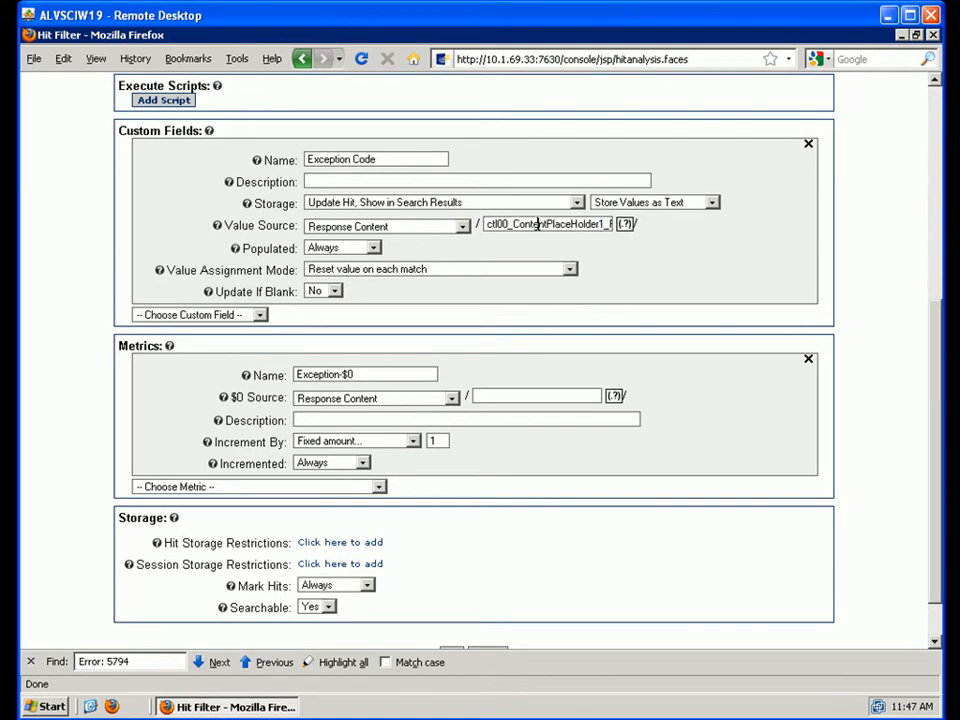
{"action": "key", "text": "Home"}
{"action": "key", "text": "shift+Right"}
{"action": "key", "text": "shift+Right"}
{"action": "key", "text": "shift+Right"}
{"action": "key", "text": "shift+Right"}
{"action": "key", "text": "shift+Right"}
{"action": "key", "text": "shift+Right"}
{"action": "key", "text": "shift+Right"}
{"action": "key", "text": "shift+Right"}
{"action": "key", "text": "shift+Right"}
{"action": "key", "text": "shift+Right"}
{"action": "key", "text": "shift+Right"}
{"action": "key", "text": "shift+Right"}
{"action": "key", "text": "shift+Right"}
{"action": "key", "text": "shift+Right"}
{"action": "key", "text": "shift+Right"}
{"action": "key", "text": "shift+Right"}
{"action": "key", "text": "shift+Right"}
{"action": "key", "text": "shift+Right"}
{"action": "key", "text": "shift+Right"}
{"action": "key", "text": "shift+Right"}
{"action": "key", "text": "shift+Right"}
{"action": "key", "text": "shift+Right"}
{"action": "key", "text": "shift+Right"}
{"action": "key", "text": "shift+Right"}
{"action": "key", "text": "shift+Right"}
{"action": "key", "text": "shift+Right"}
{"action": "left_click", "coordinate": [517, 223], "text": "shift"}
{"action": "triple_click", "coordinate": [545, 223]}
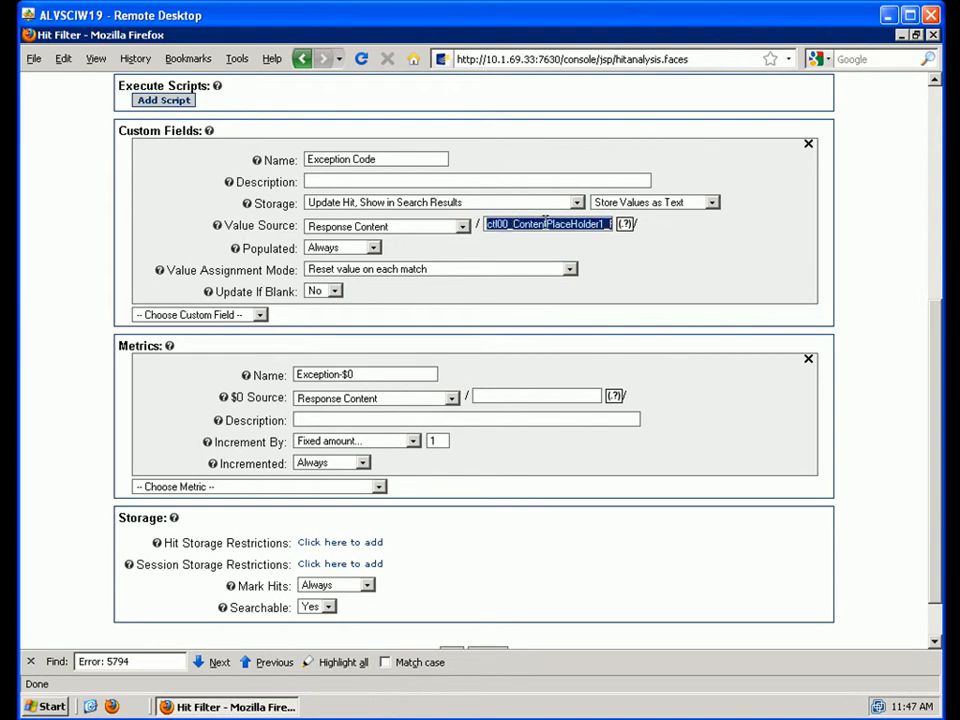
{"action": "right_click", "coordinate": [545, 223]}
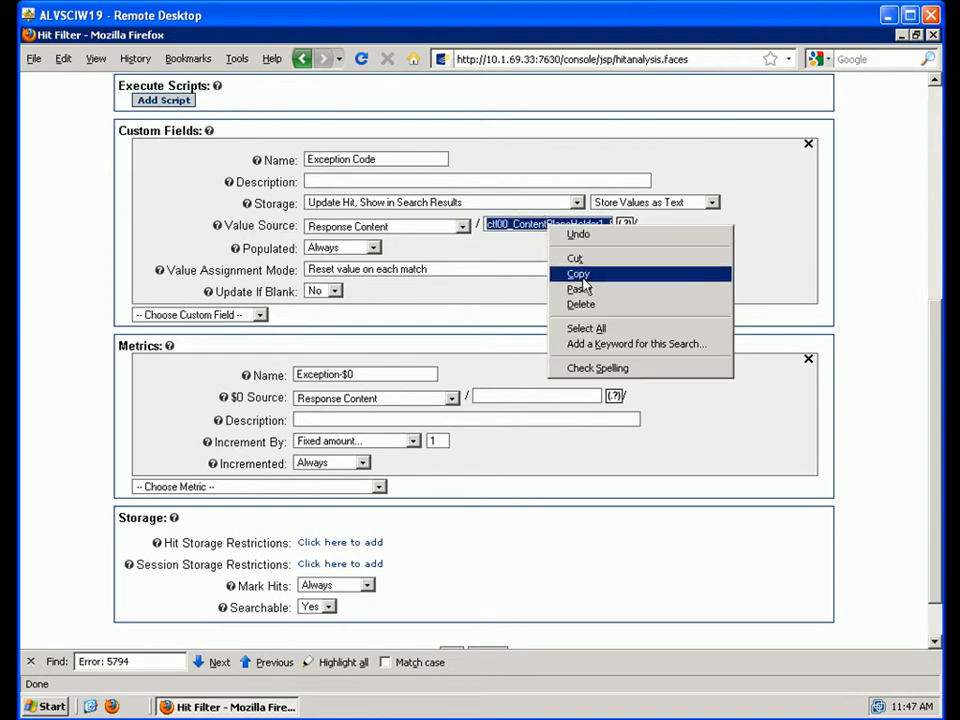
{"action": "left_click", "coordinate": [580, 274]}
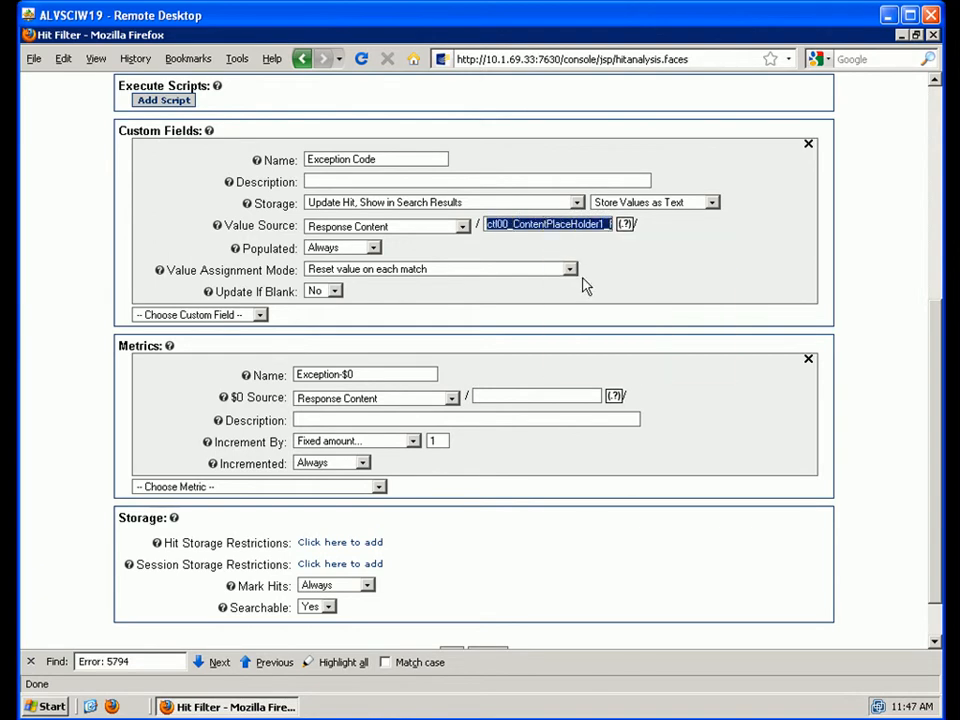
{"action": "left_click", "coordinate": [491, 394]}
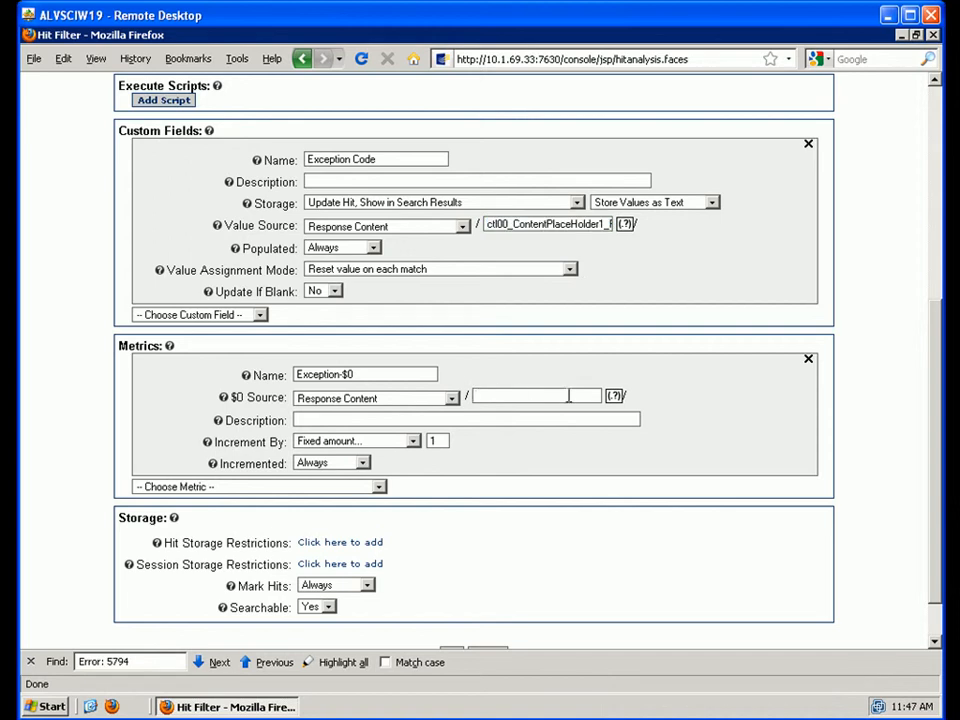
{"action": "key", "text": "ctrl+v"}
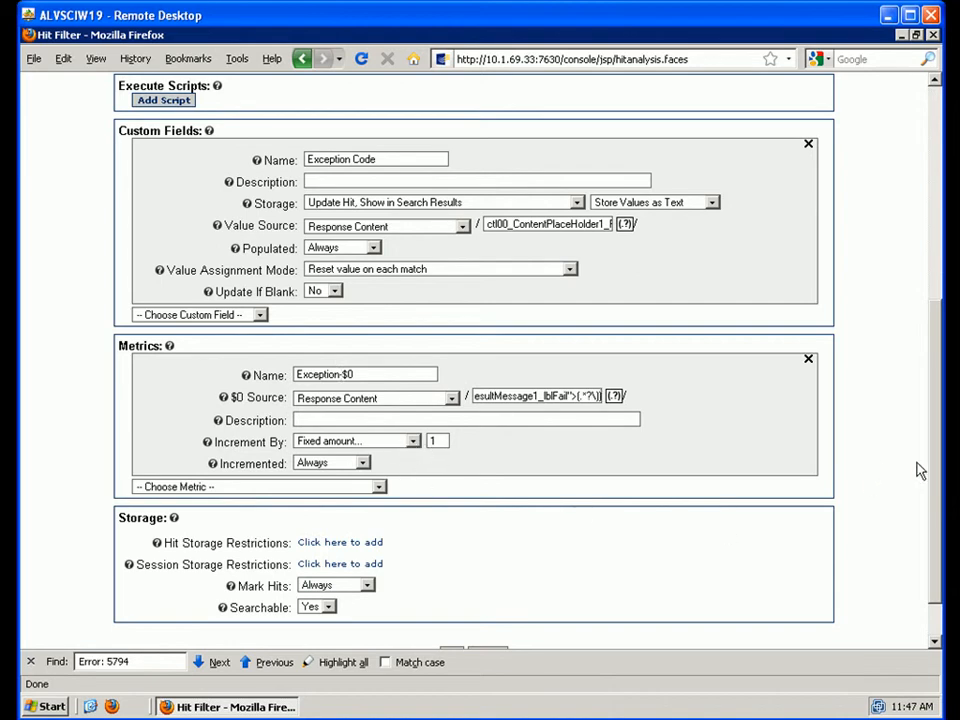
{"action": "scroll", "coordinate": [725, 586], "scroll_direction": "down", "scroll_amount": 1}
- Save the hit filter and review the ExceptionPage Exception Invalid Format ( Error: 5794 ) total of 5
{"action": "left_click", "coordinate": [450, 598]}
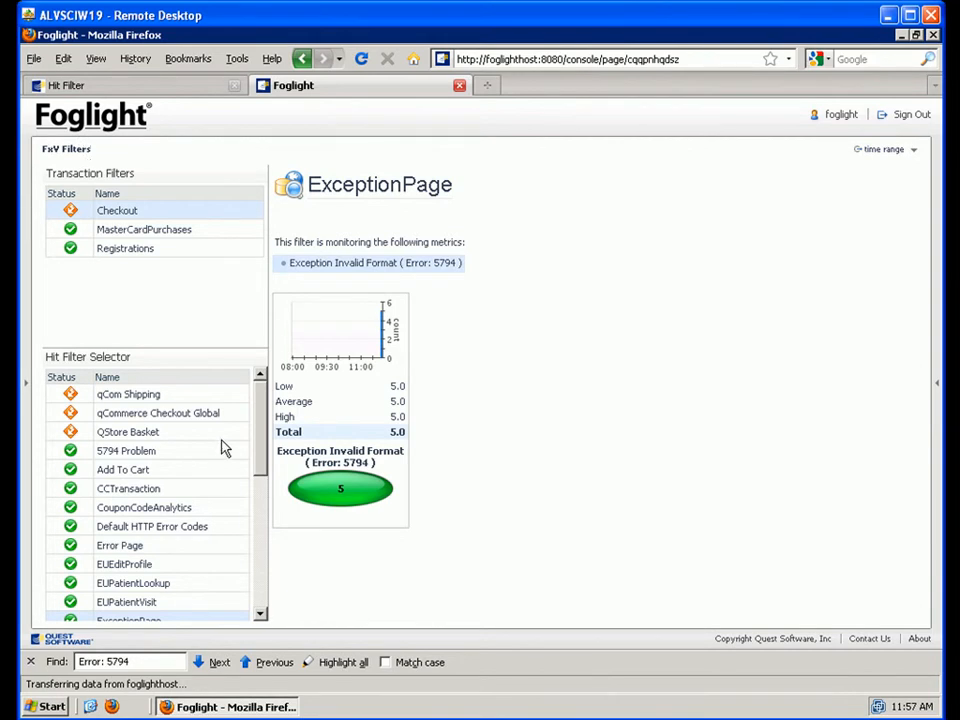
{"action": "scroll", "coordinate": [266, 465], "scroll_direction": "down", "scroll_amount": 1}
{"action": "scroll", "coordinate": [266, 465], "scroll_direction": "down", "scroll_amount": 1}
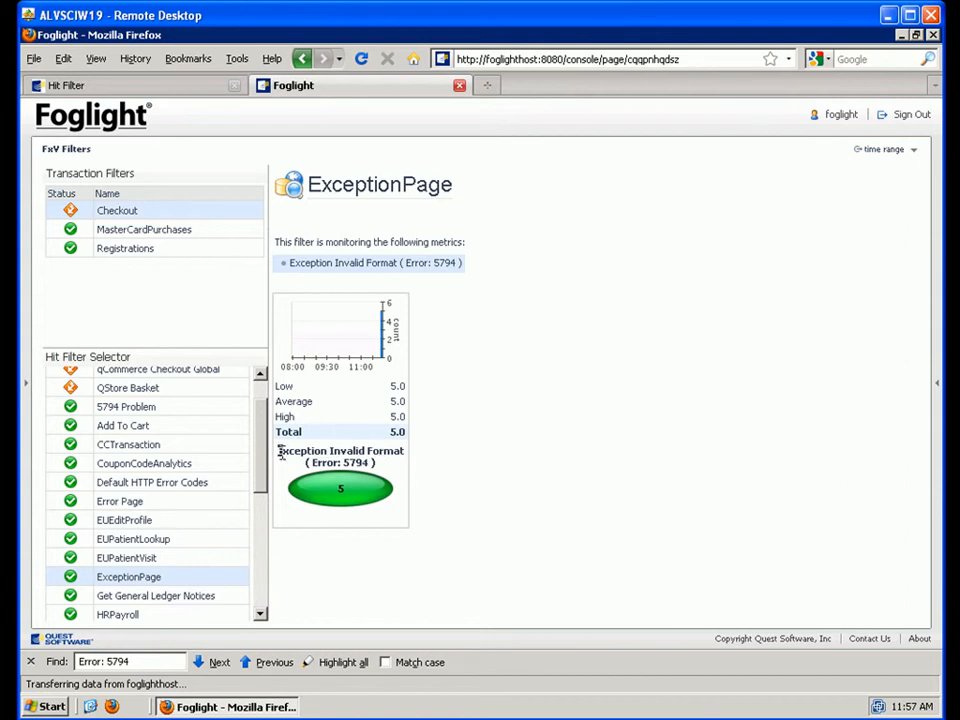
{"action": "left_click_drag", "start_coordinate": [281, 452], "coordinate": [386, 466]}
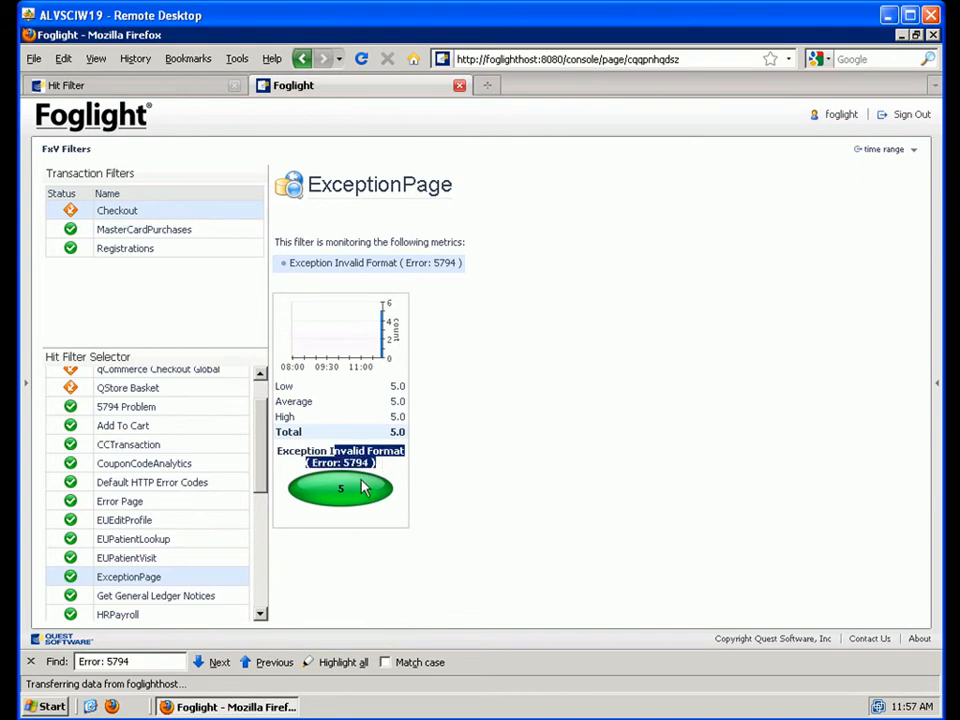
{"action": "left_click", "coordinate": [407, 465]}
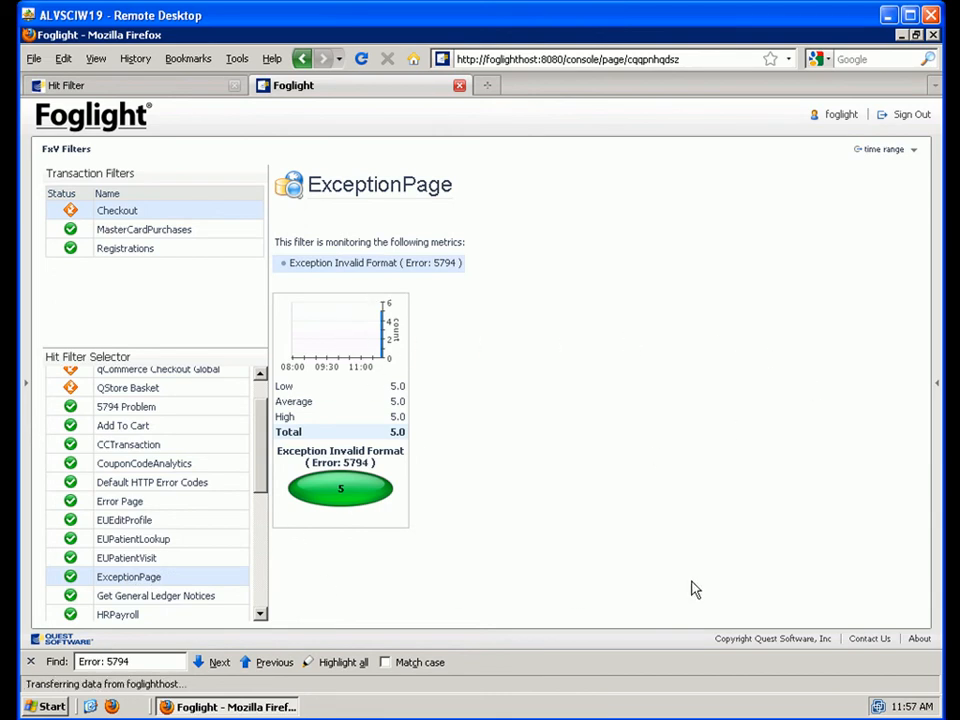
- Enlarge the metric chart and drill into its bar, dismissing the auto-login warning
{"action": "left_click", "coordinate": [383, 349]}
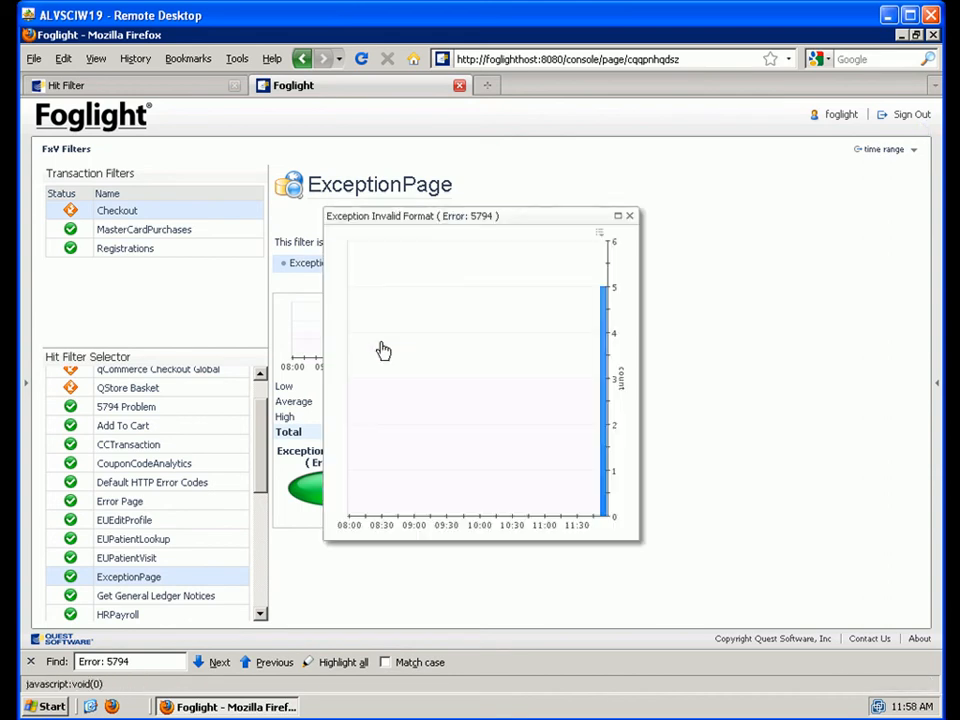
{"action": "left_click", "coordinate": [606, 335]}
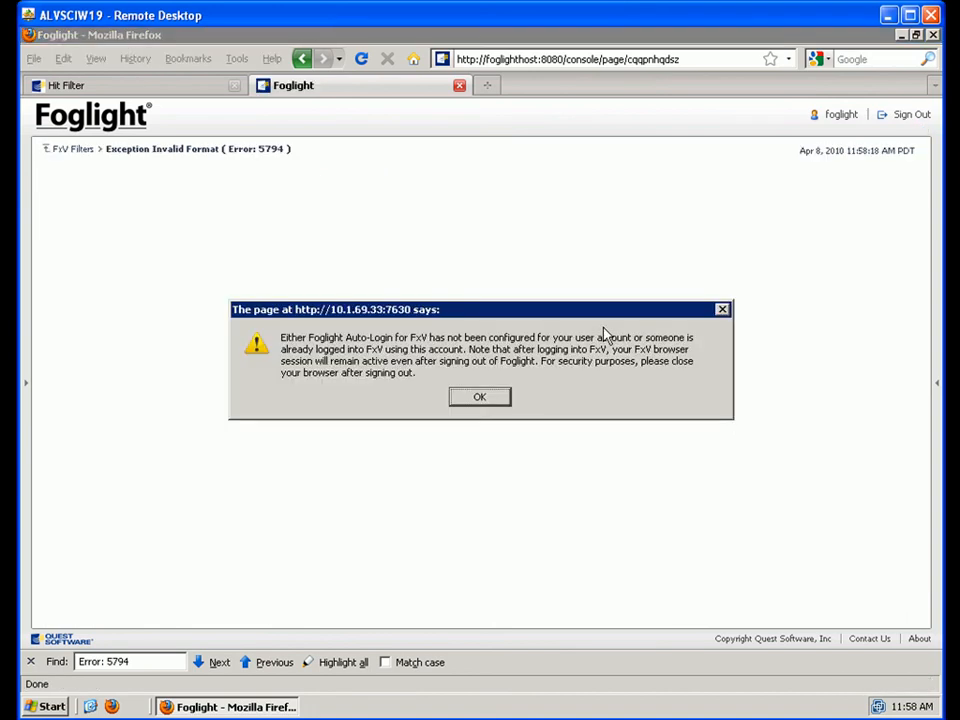
{"action": "left_click", "coordinate": [479, 398]}
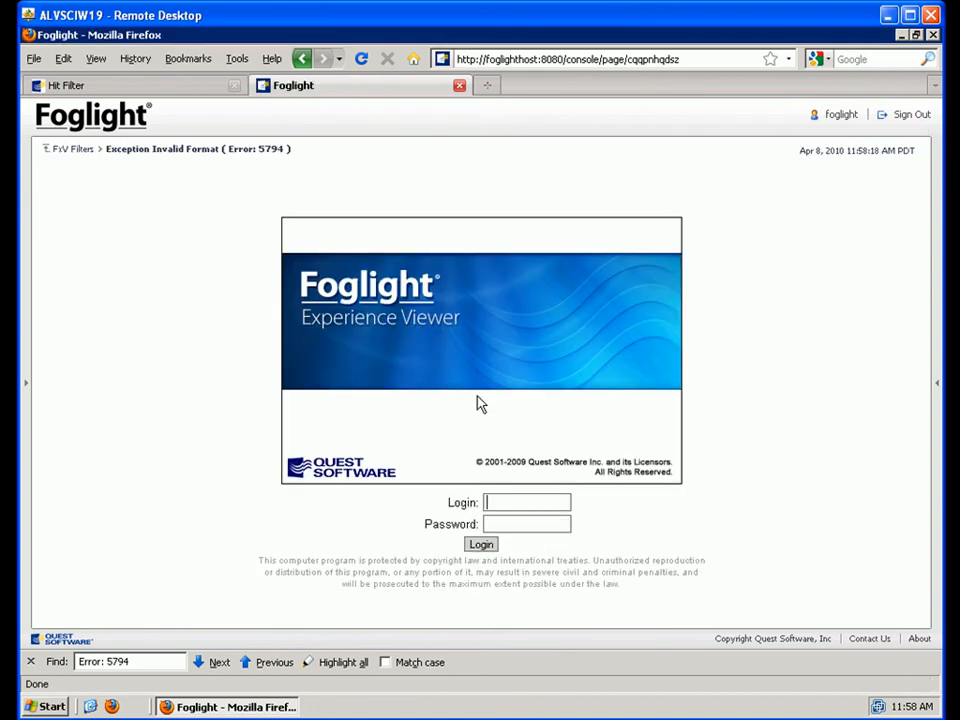
- Log into Experience Viewer with the account name and password, then open the first hit's session
{"action": "left_click", "coordinate": [503, 502]}
{"action": "type", "text": "admin"}
{"action": "key", "text": "Tab"}
{"action": "type", "text": "admin"}
{"action": "key", "text": "Return"}
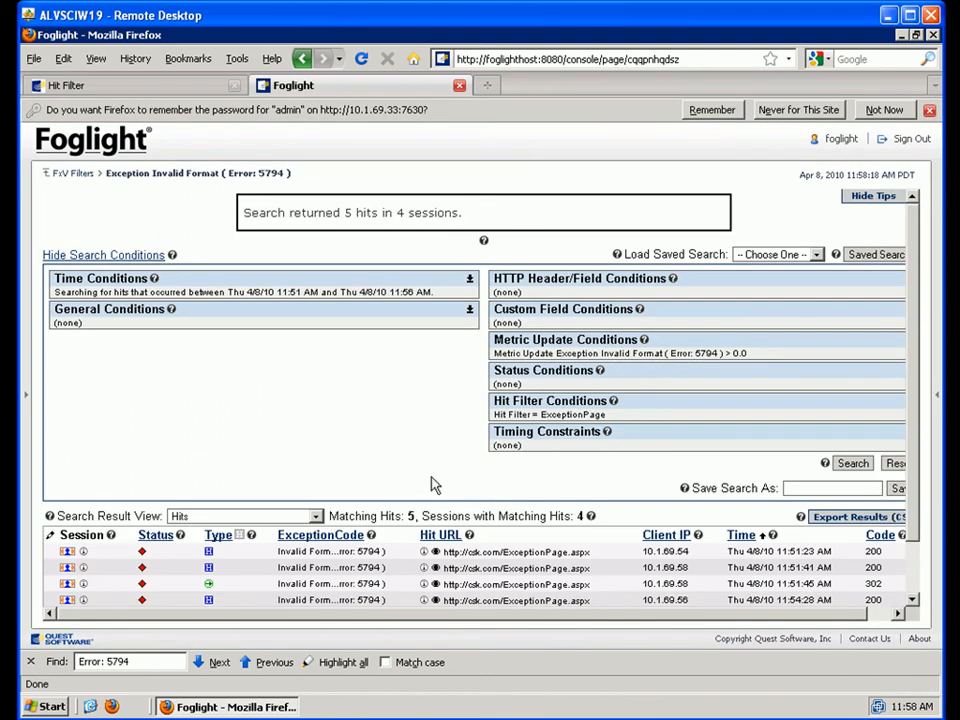
{"action": "scroll", "coordinate": [334, 428], "scroll_direction": "down", "scroll_amount": 1}
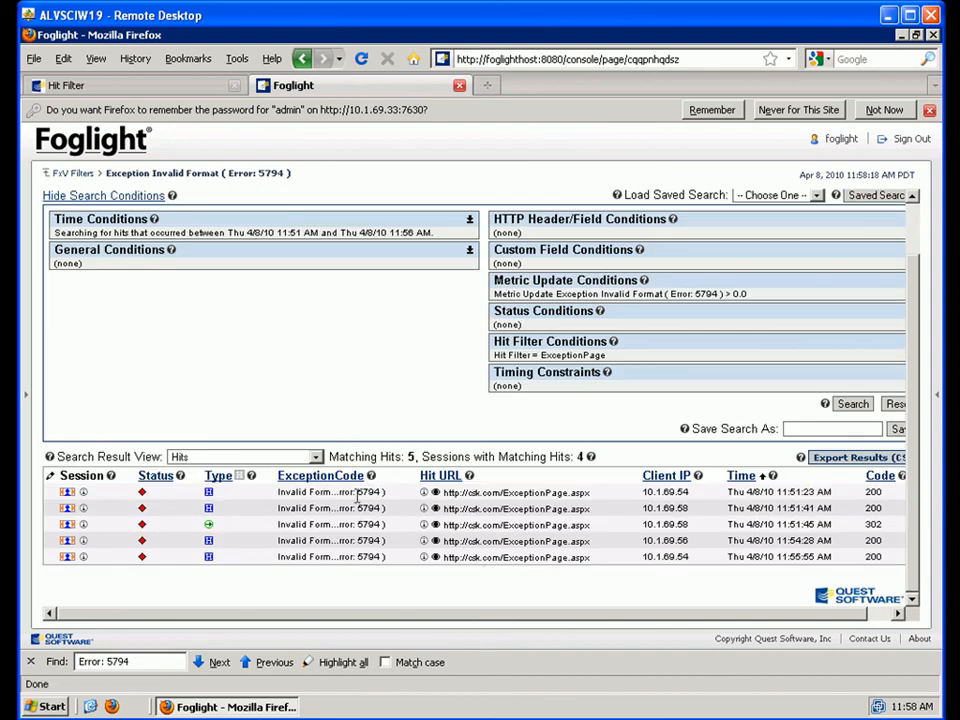
{"action": "left_click", "coordinate": [67, 494]}
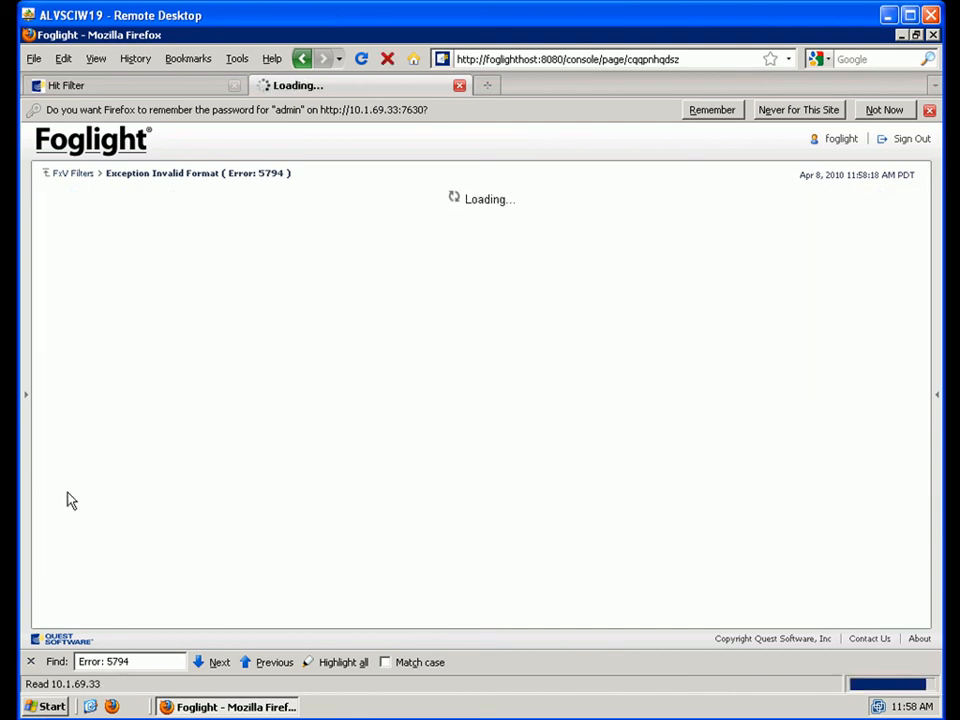